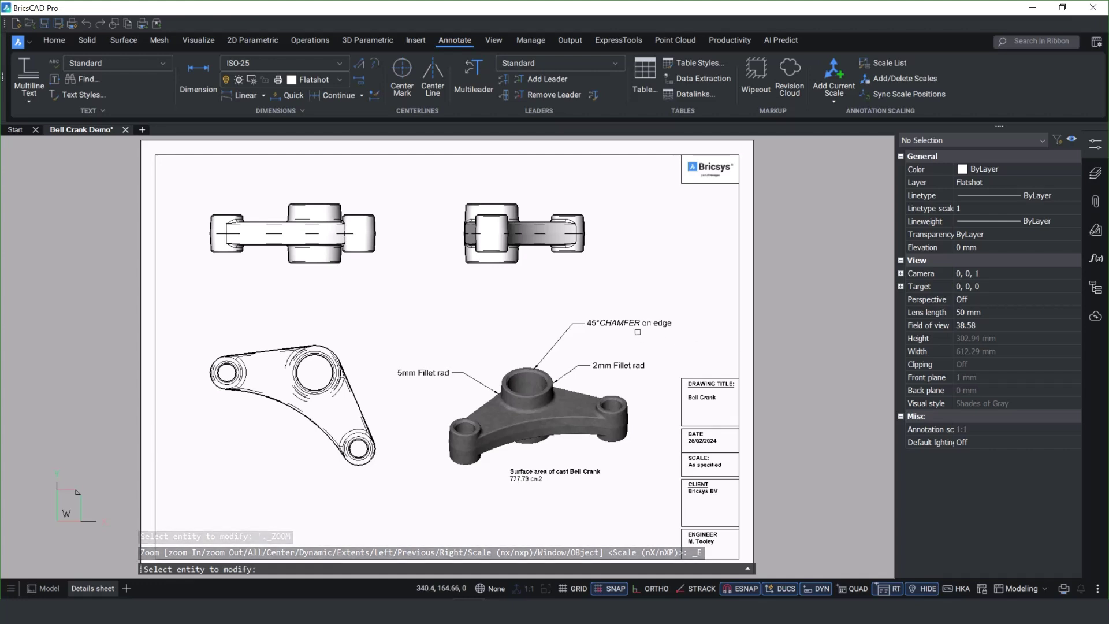
Match CHAMFER to the plain 'on edge' formatting in the chamfer note, then zoom extents.
scroll(653, 319, up, 5)
middle_drag(626, 367, 617, 376)
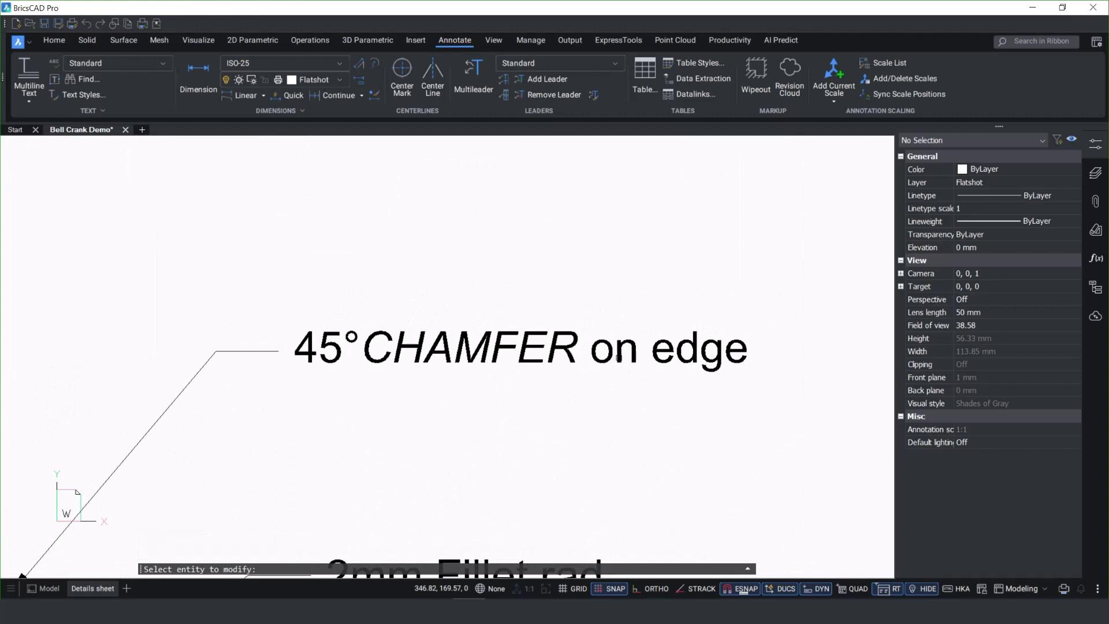
double_click(632, 355)
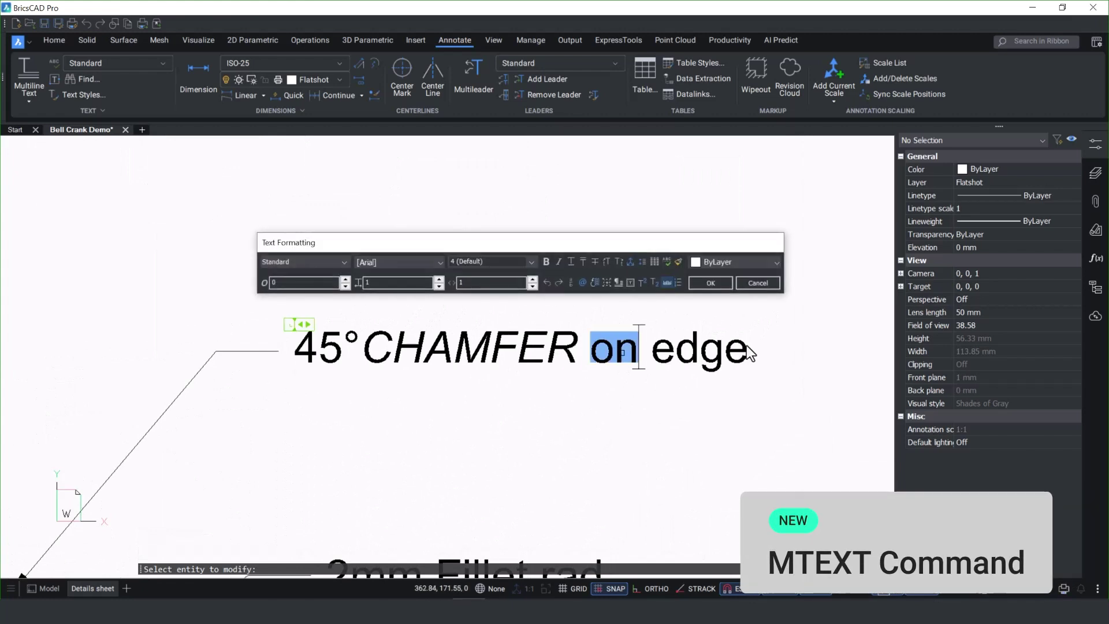
drag(749, 353, 380, 368)
click(674, 261)
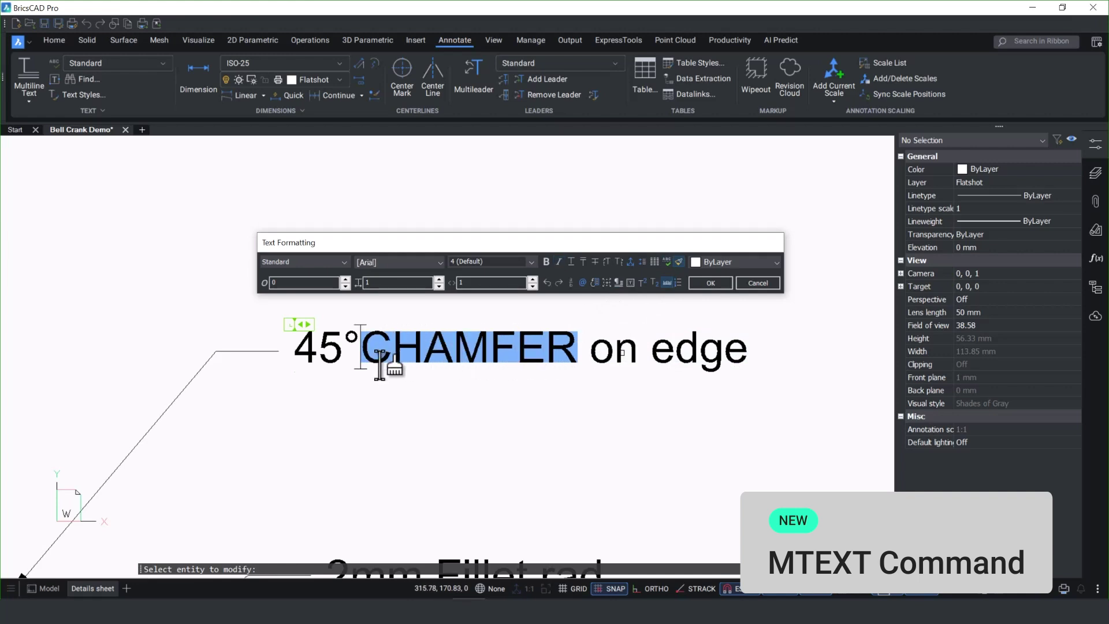
click(397, 381)
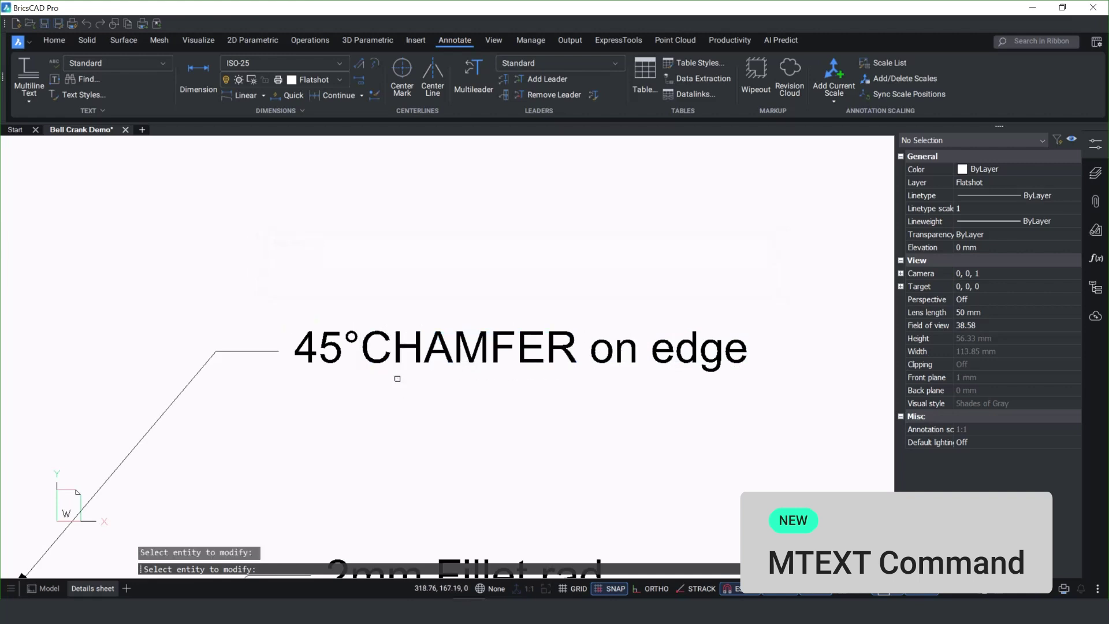
middle_click(398, 379)
middle_click(397, 379)
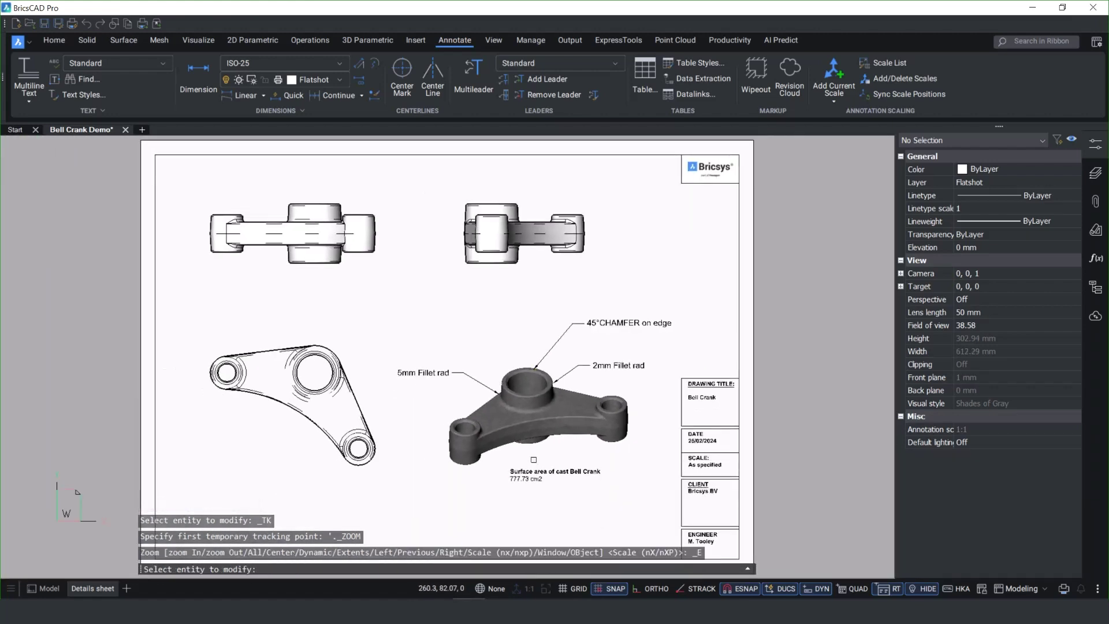
Superscript the 2 in the surface area note's cm2 so it reads 777.73 cm².
scroll(542, 484, up, 2)
scroll(544, 484, up, 6)
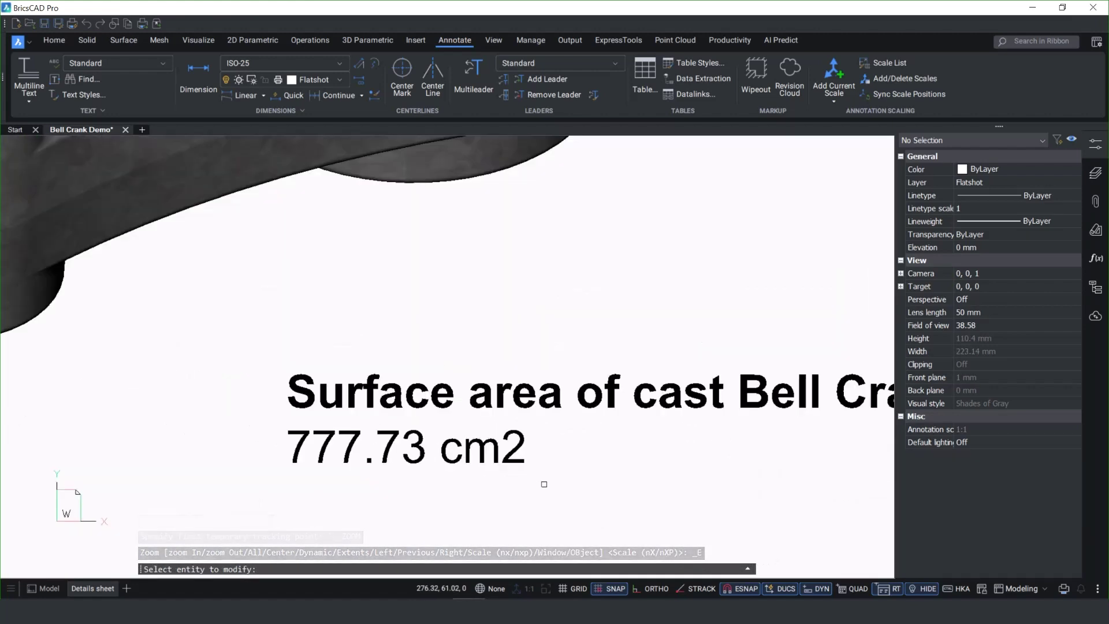
middle_drag(544, 484, 402, 483)
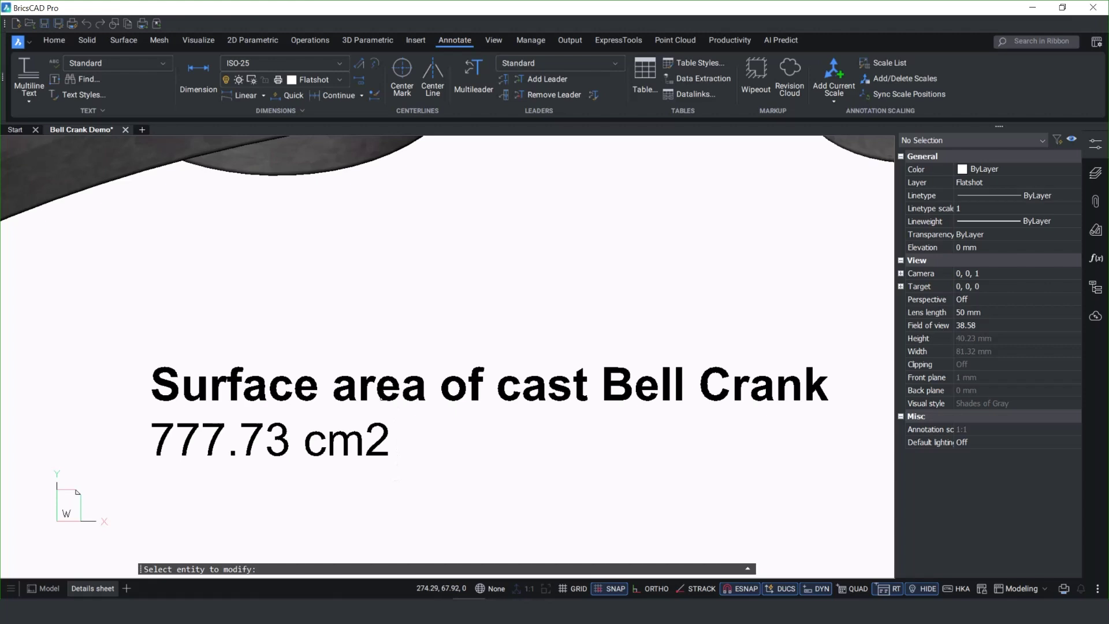
double_click(425, 384)
click(389, 437)
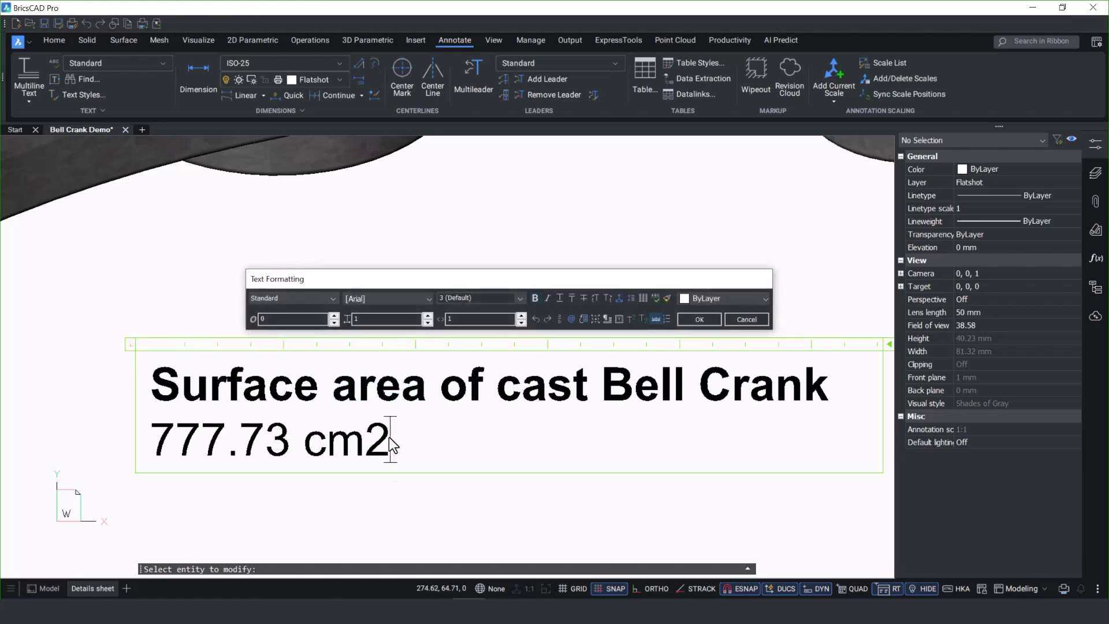
drag(390, 438, 370, 438)
click(633, 320)
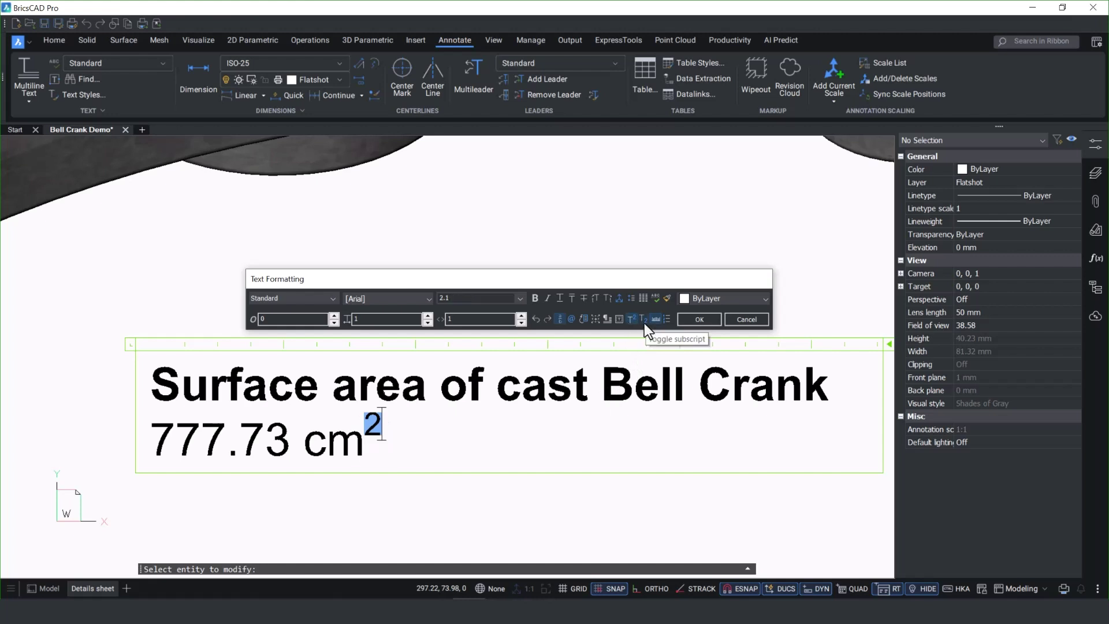
click(642, 319)
click(632, 318)
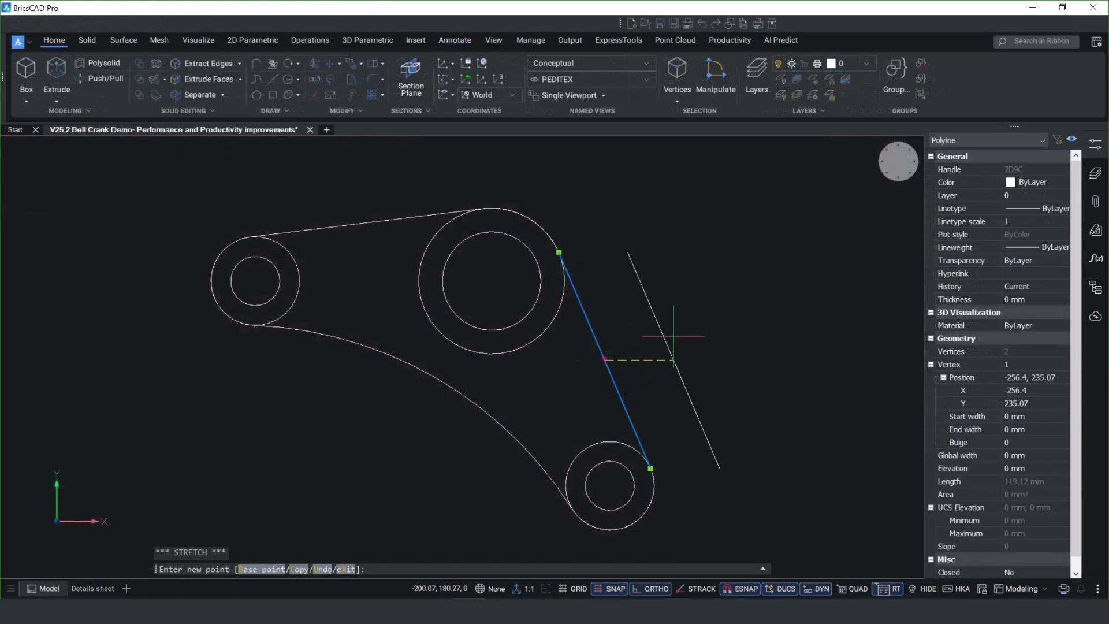
key(ctrl)
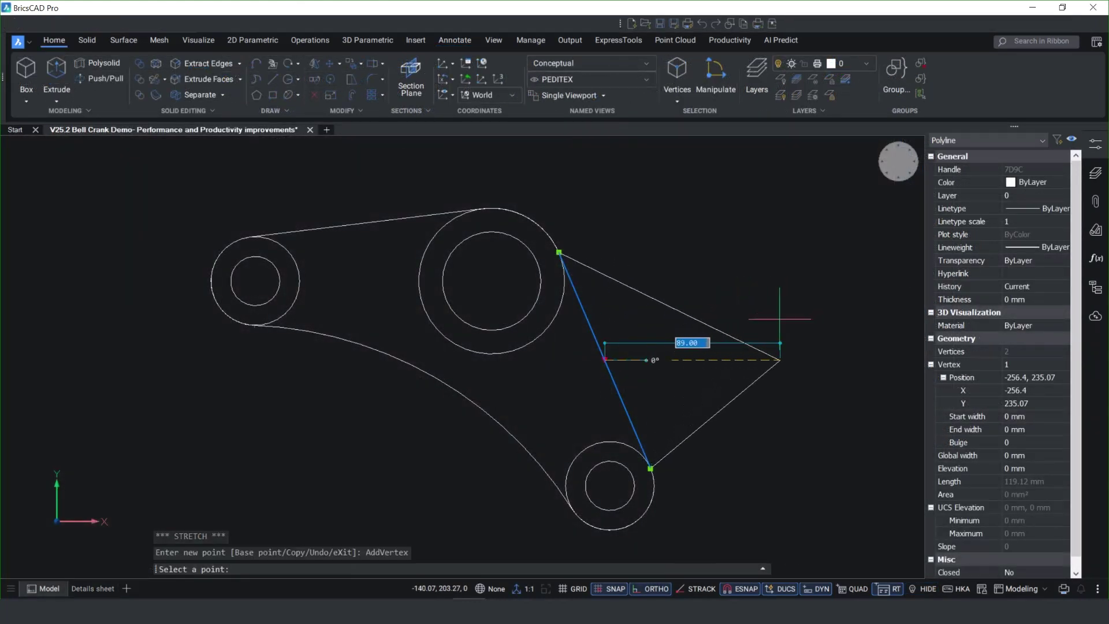
key(ctrl)
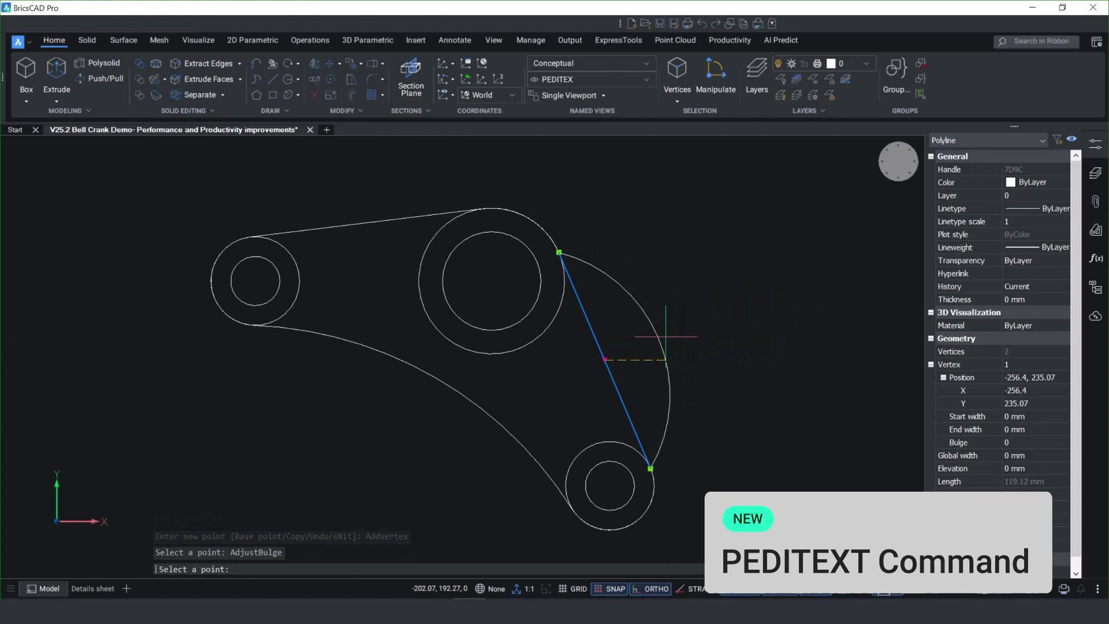
key(ctrl)
key(ctrl)
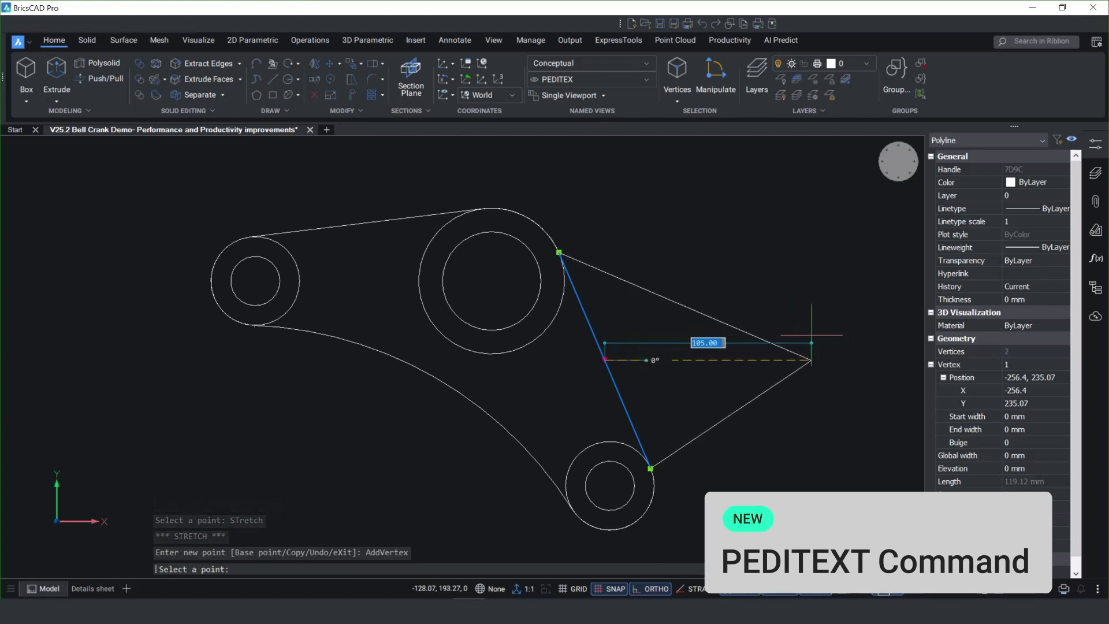
key(ctrl)
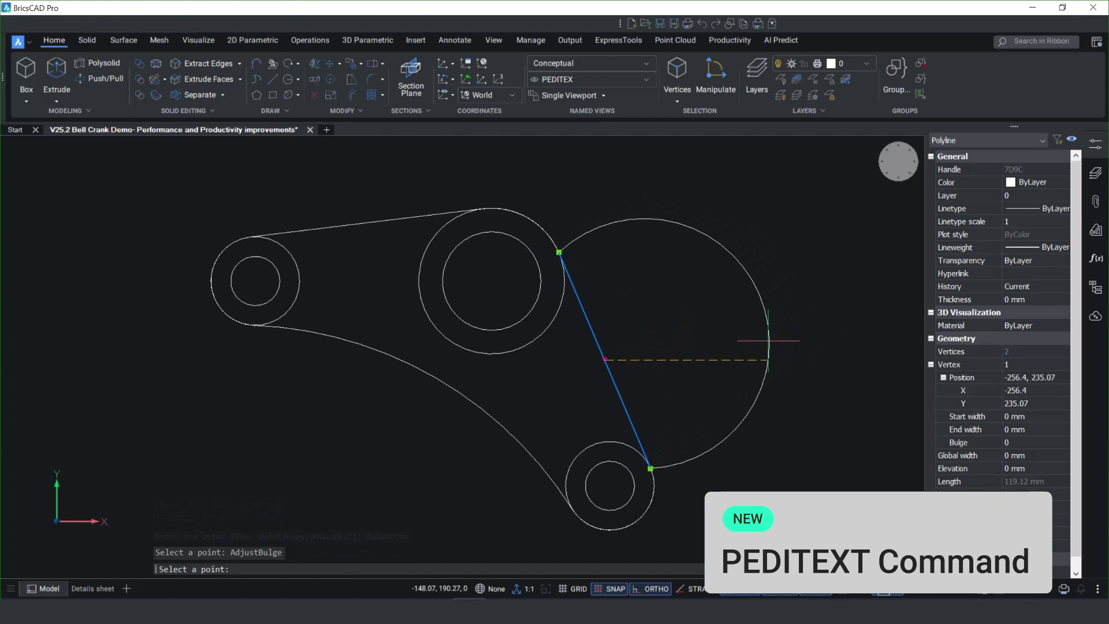
key(ctrl)
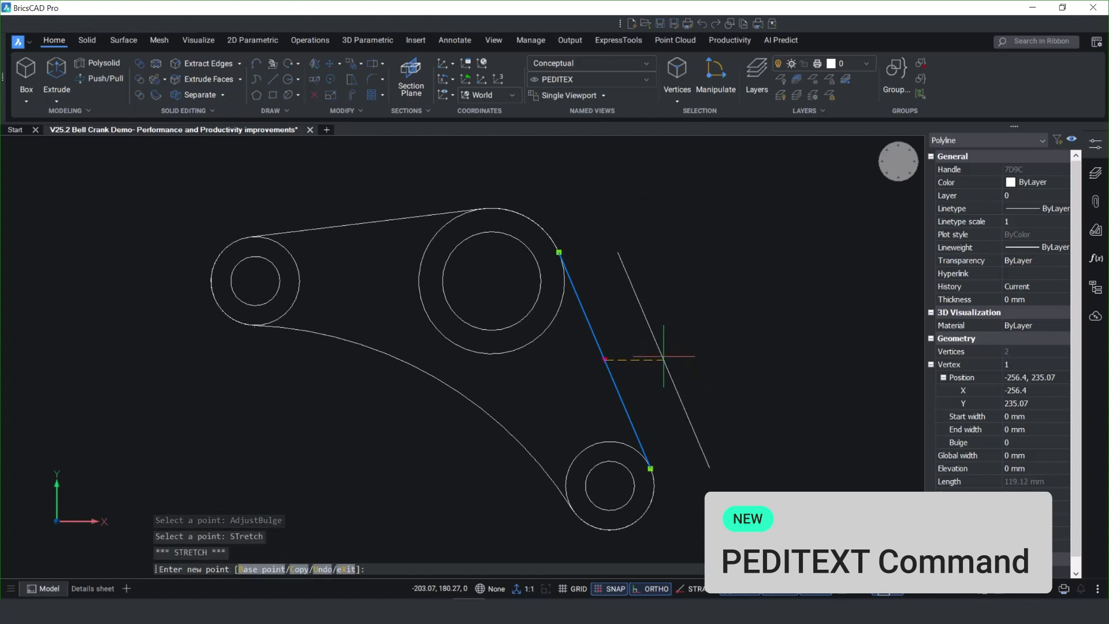
key(ctrl)
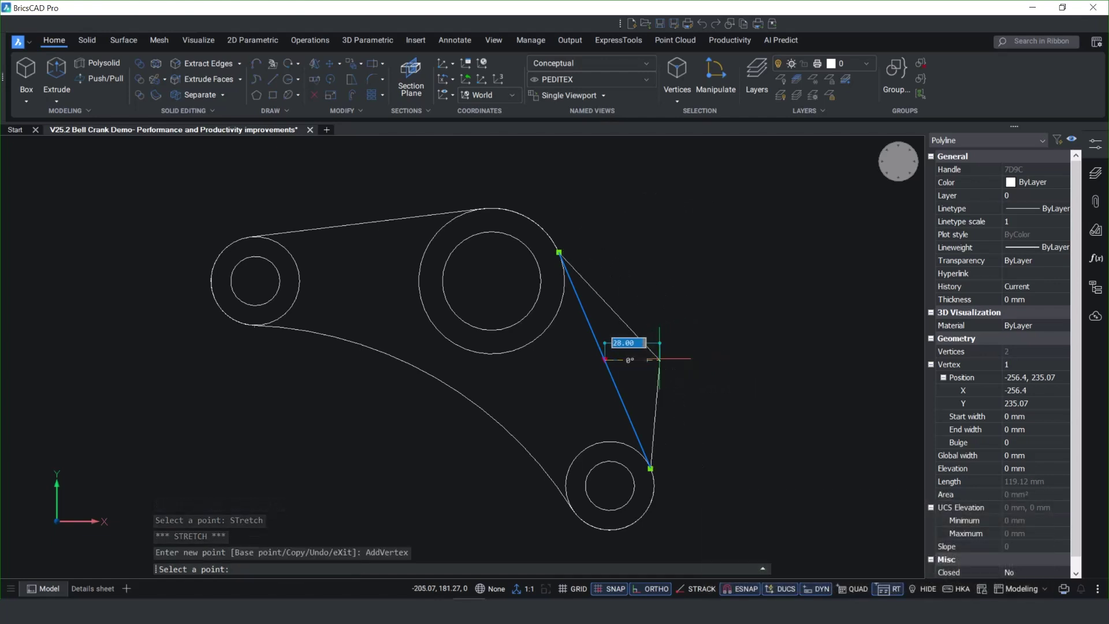
key(Escape)
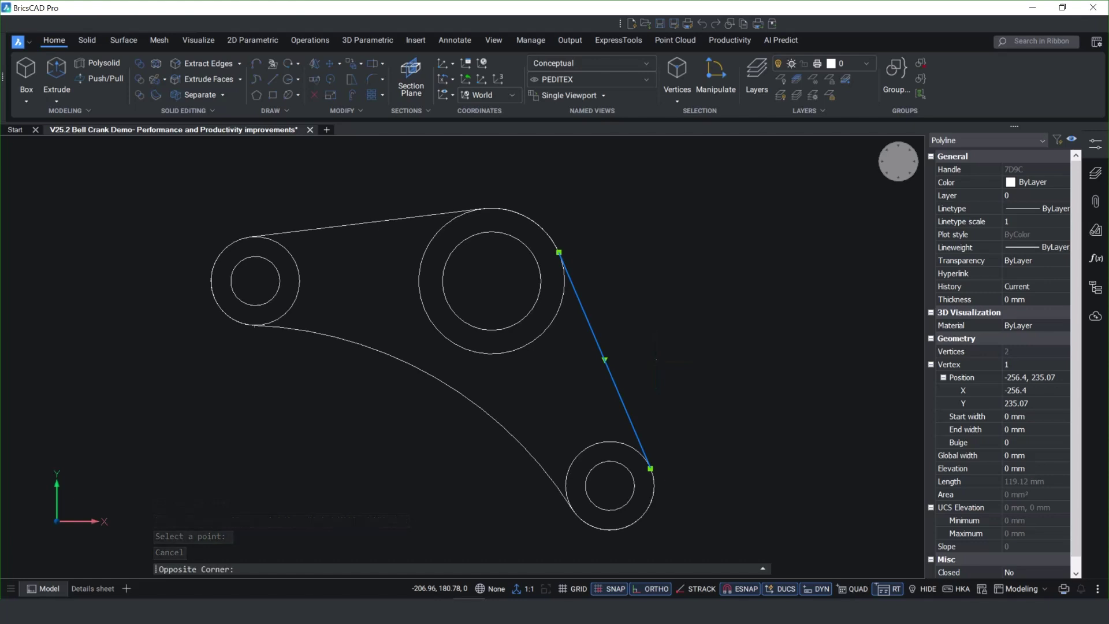
key(Escape)
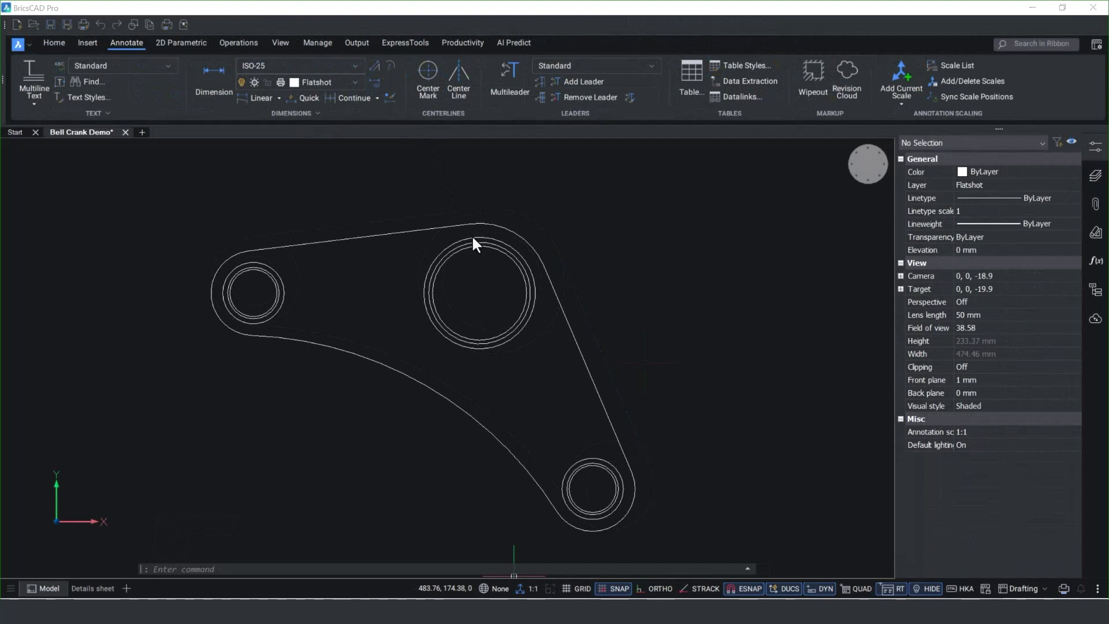
Pick central boss circles from the Selection Cycling list, ending with all four selected.
click(473, 238)
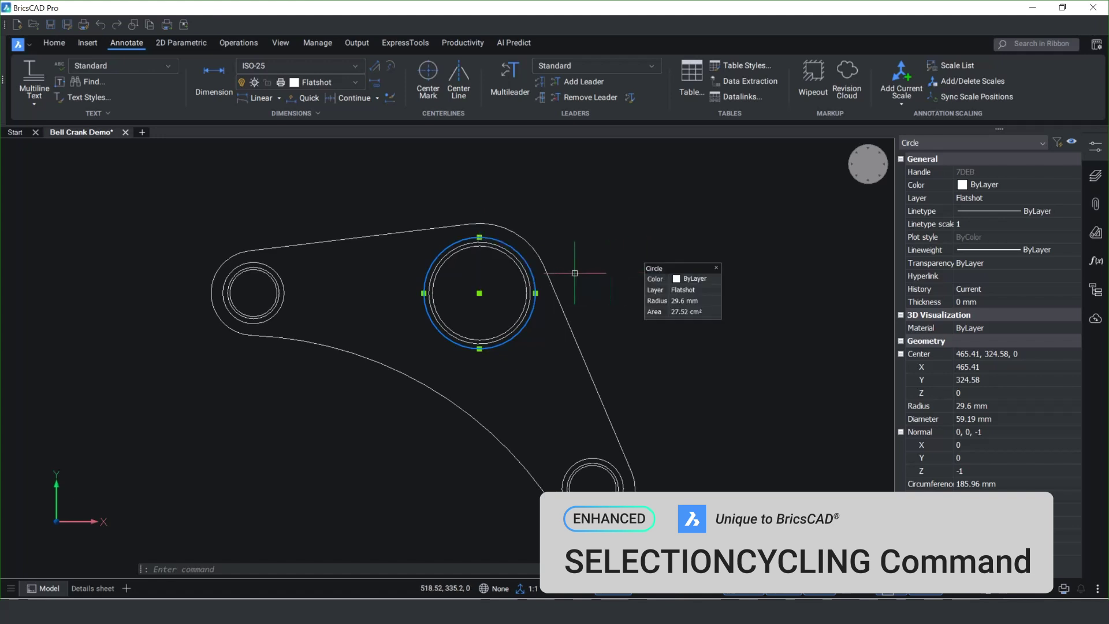
key(Escape)
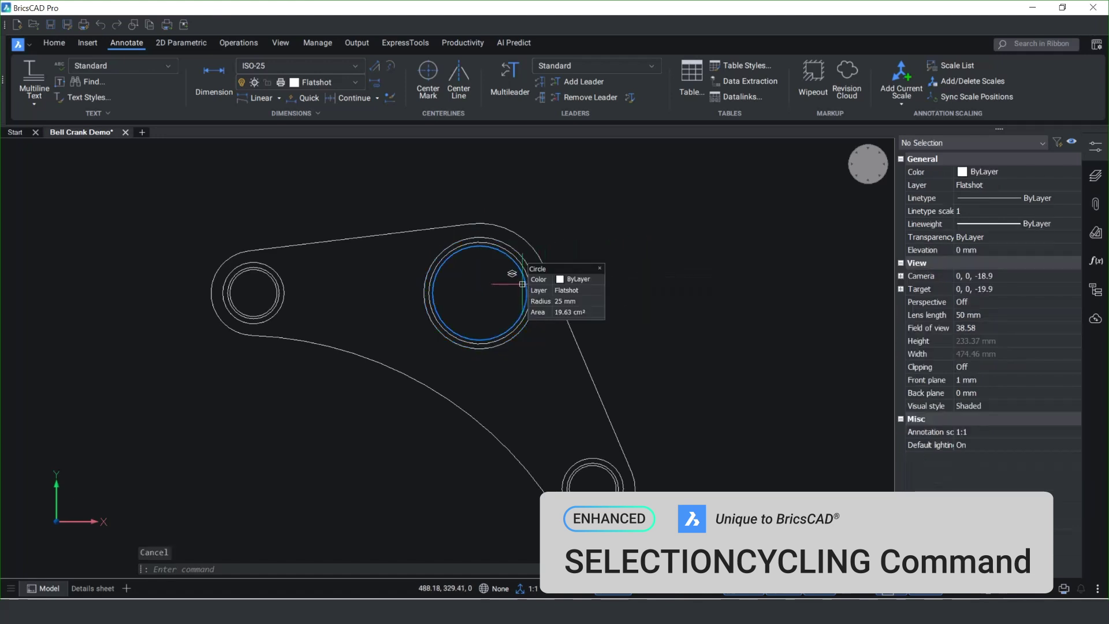
click(522, 284)
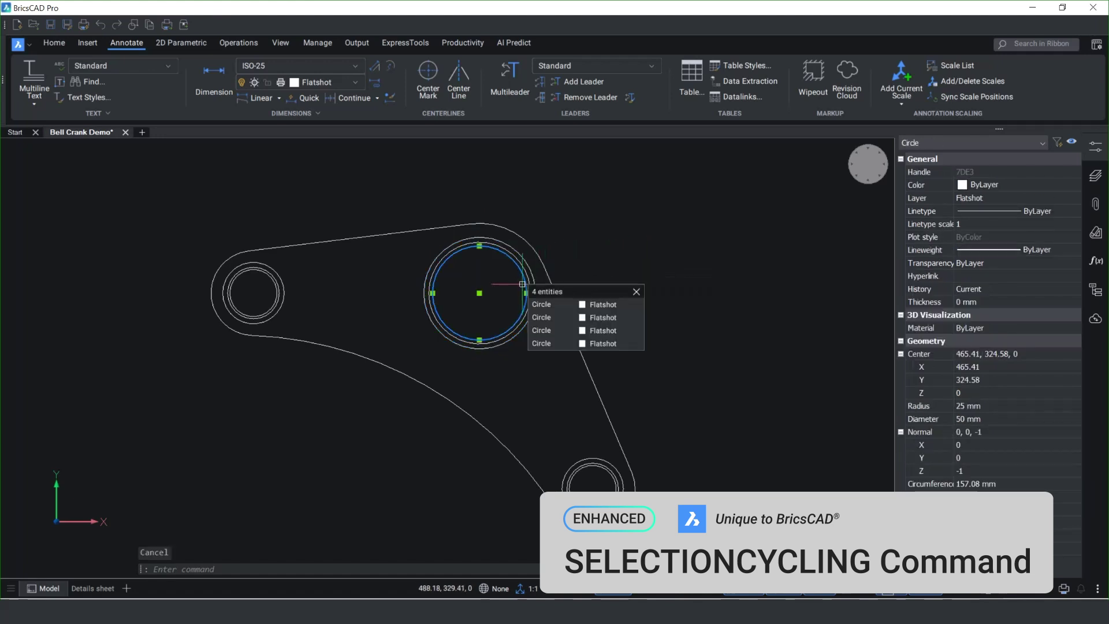
click(580, 301)
shift+click(590, 329)
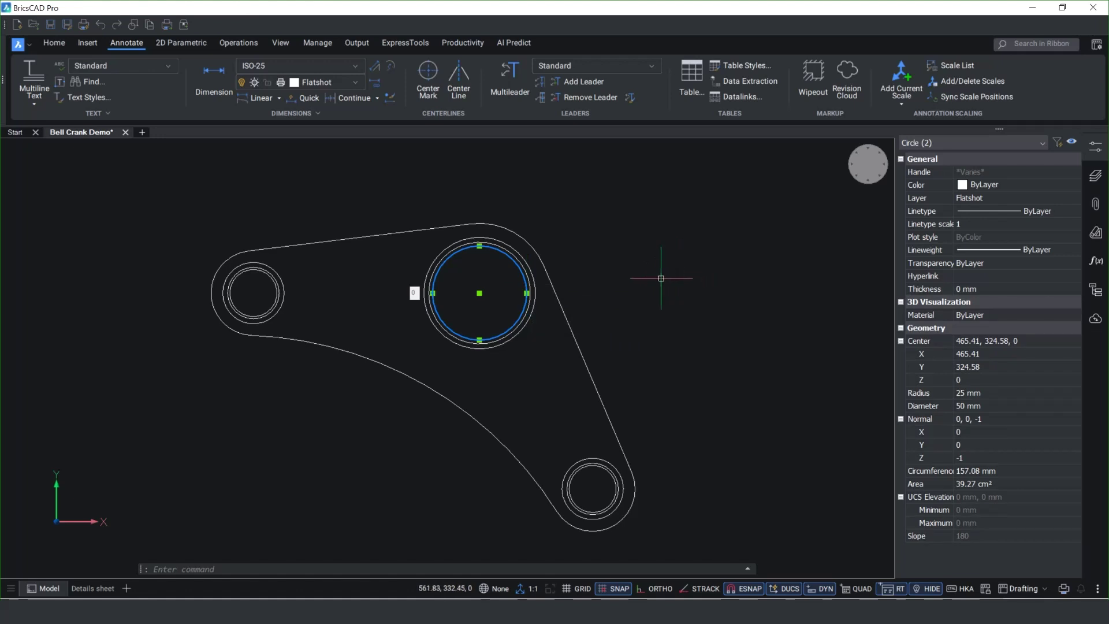
key(Escape)
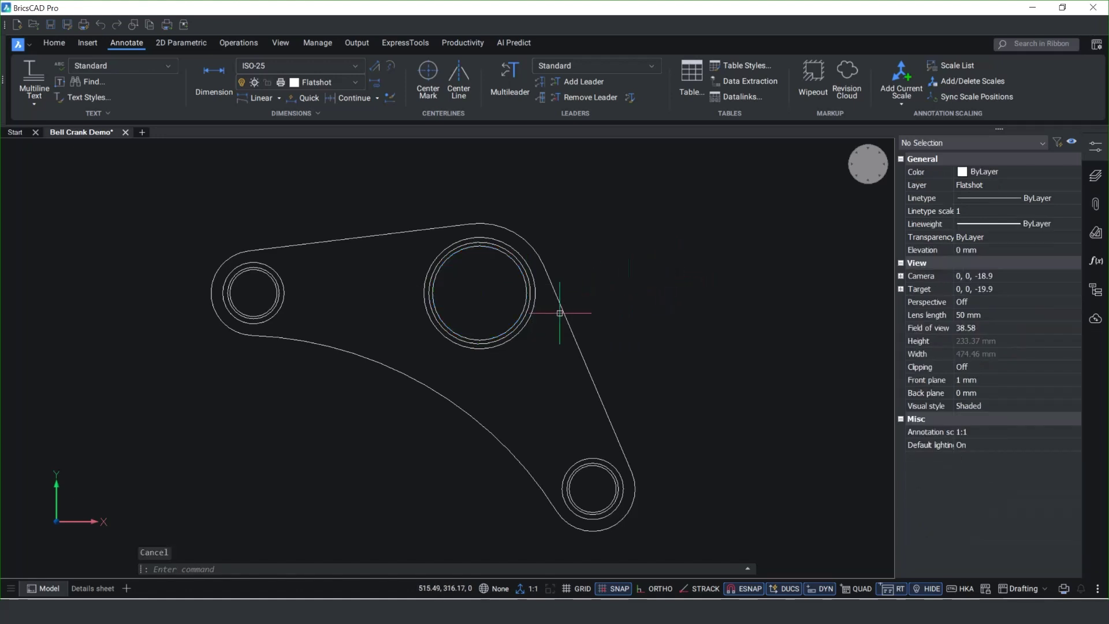
click(528, 325)
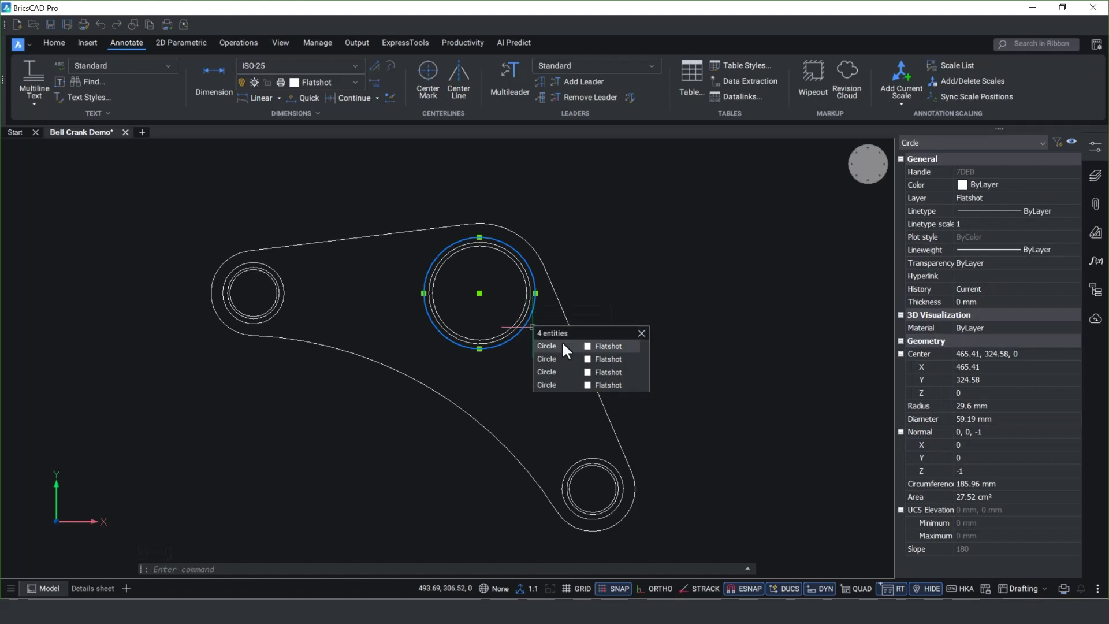
drag(563, 341, 559, 380)
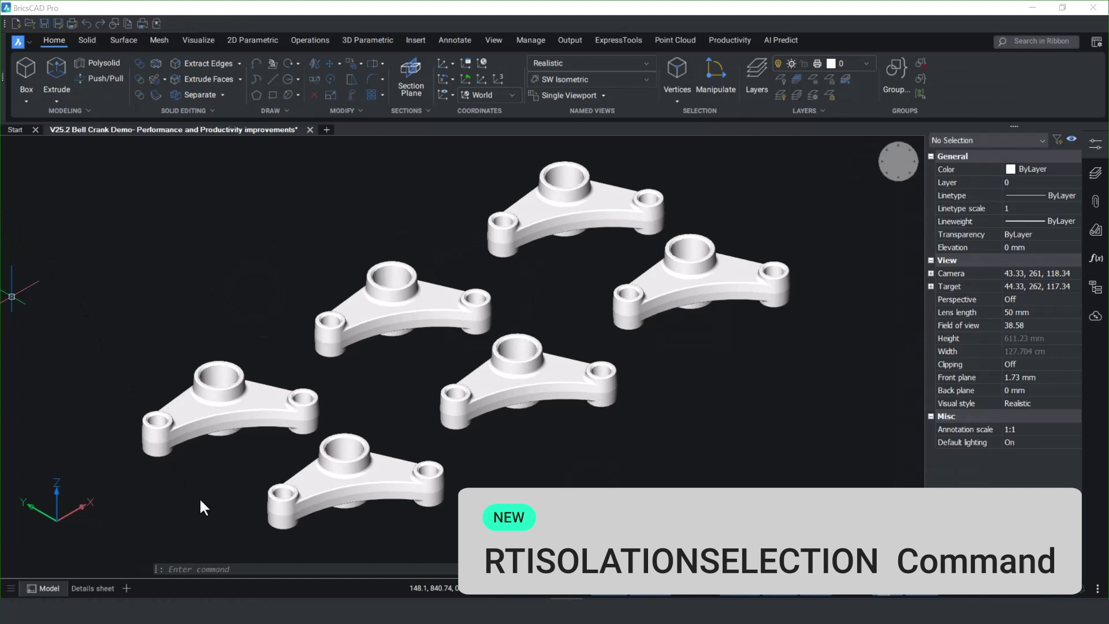
Set RTISOLATESELECTION to 1 using the rtisol command.
click(214, 569)
text(r)
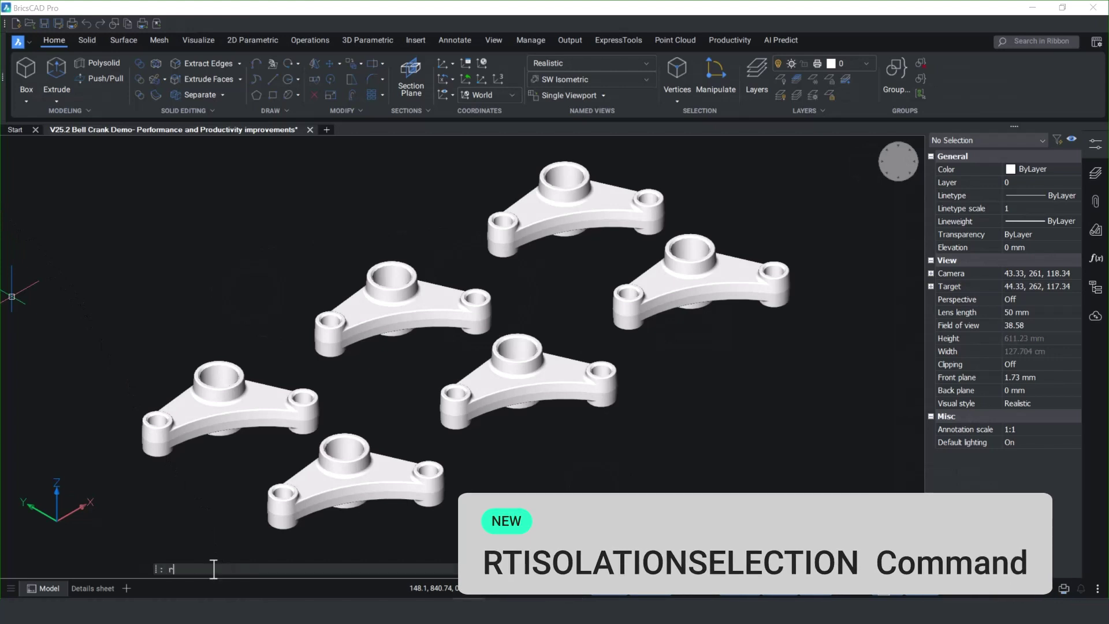
text(tisol)
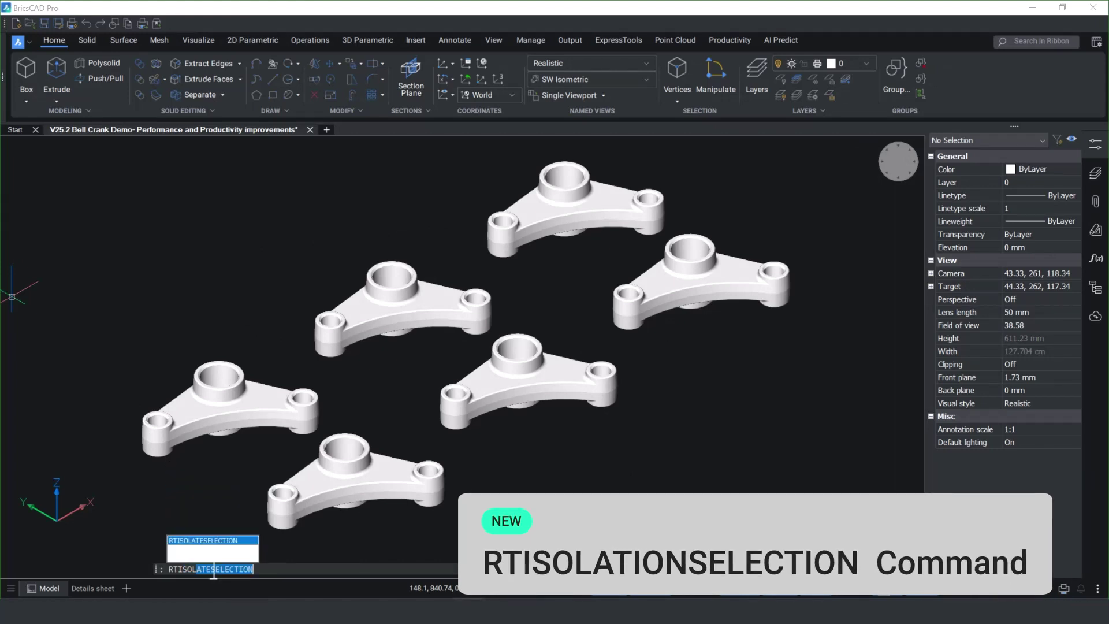
key(Return)
text(1)
key(Return)
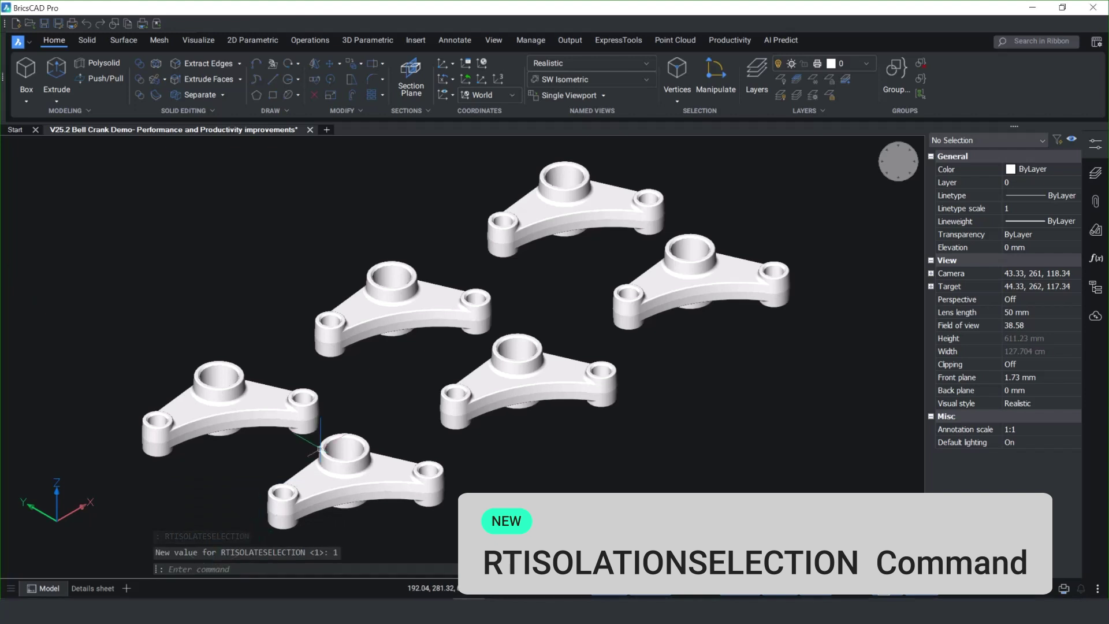
Orbit around two selected bell cranks so only they show, then repeat with another pair.
click(416, 307)
click(472, 367)
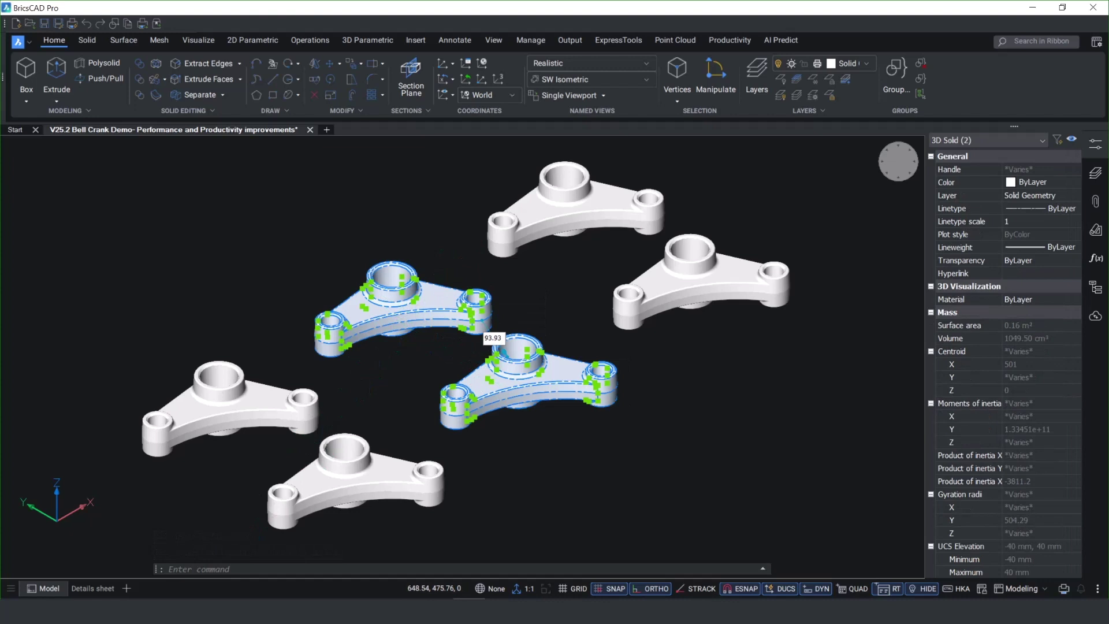
shift+middle_drag(473, 271, 960, 261)
key(Escape)
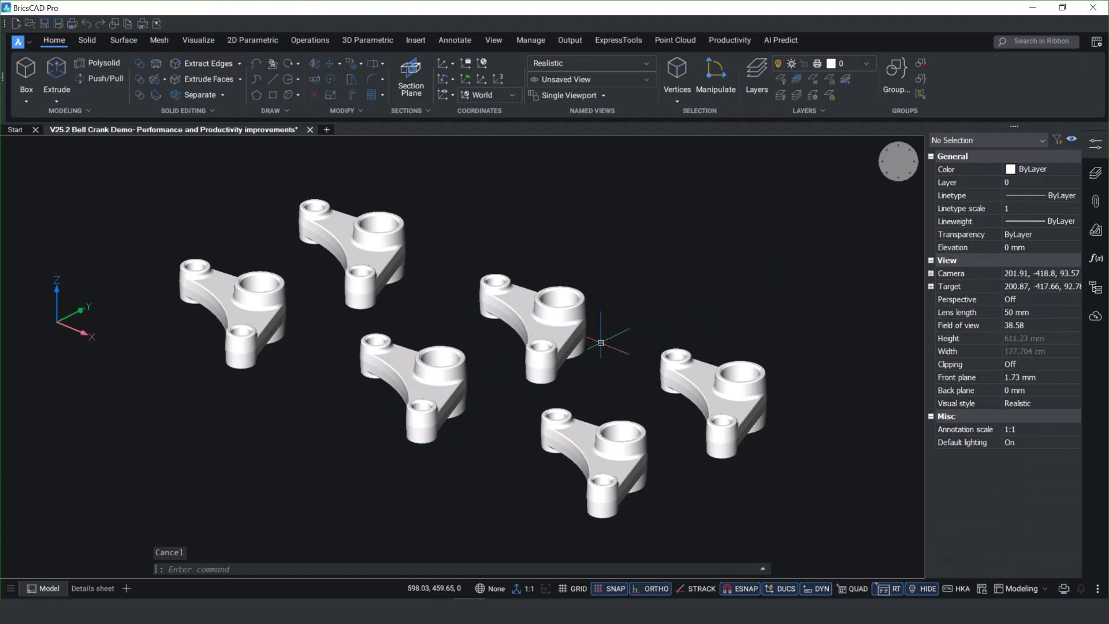
click(661, 375)
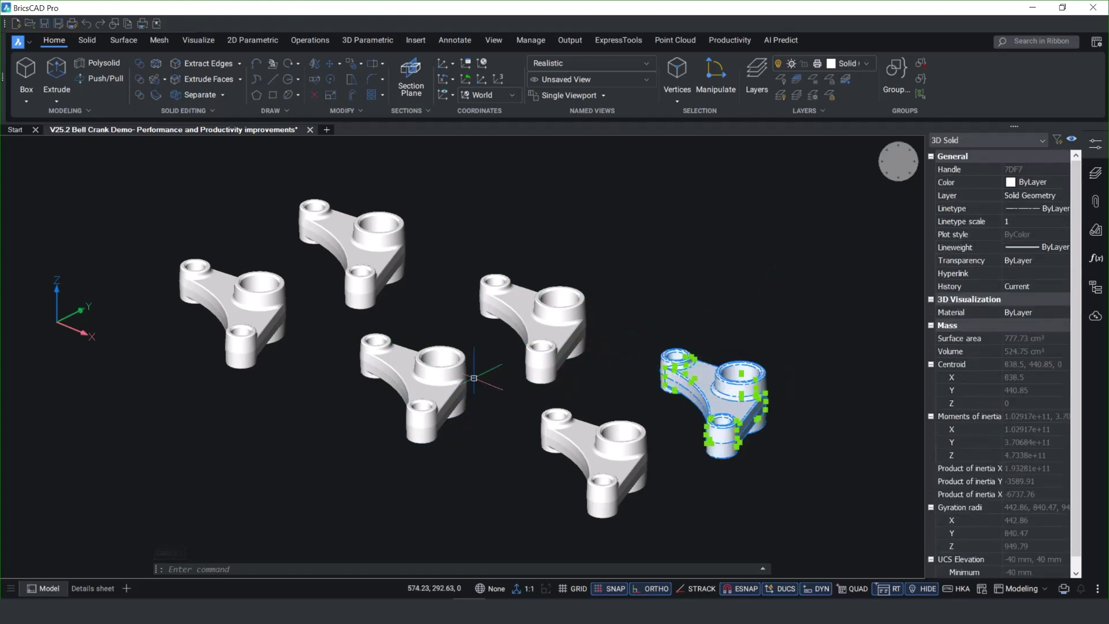
click(442, 379)
shift+middle_drag(442, 379, 619, 398)
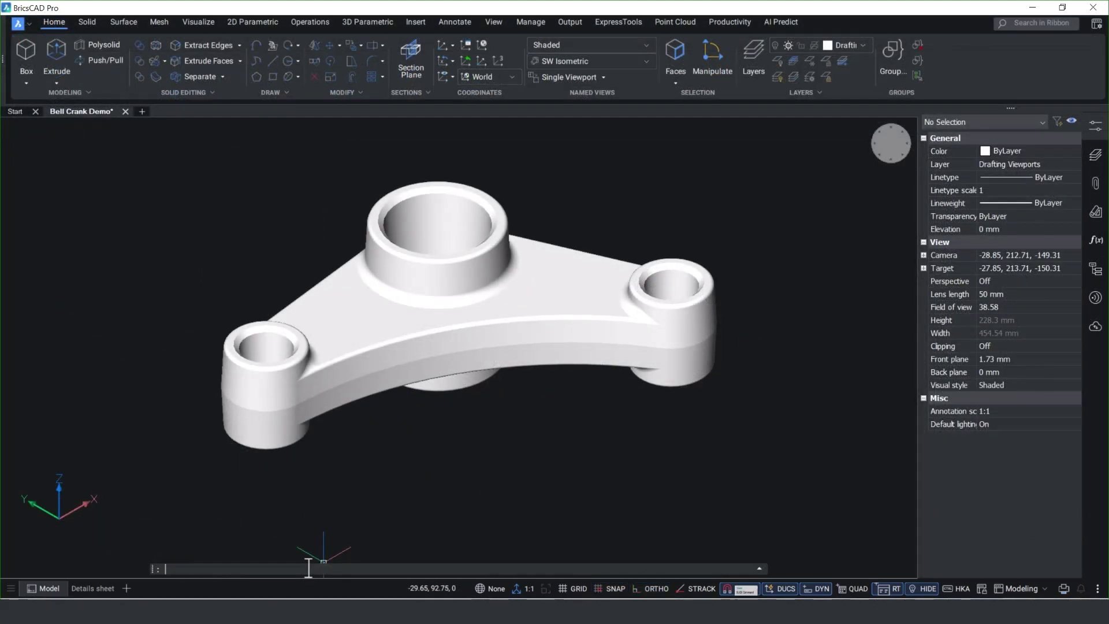
Slice the bell crank with a two-point plane, keeping both halves.
text(SLICE)
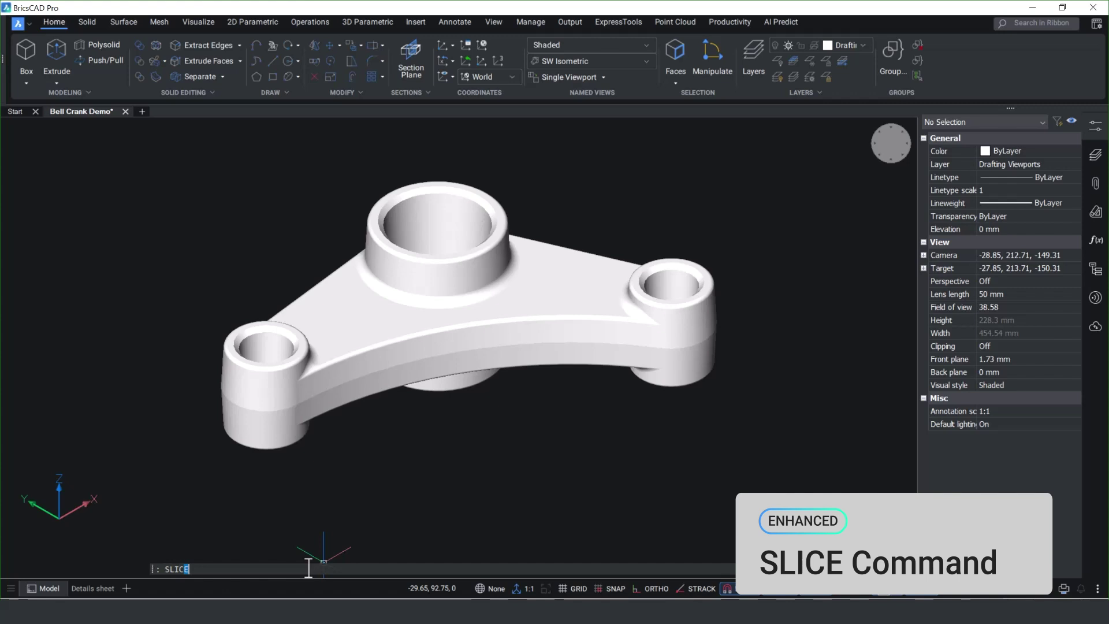
key(Return)
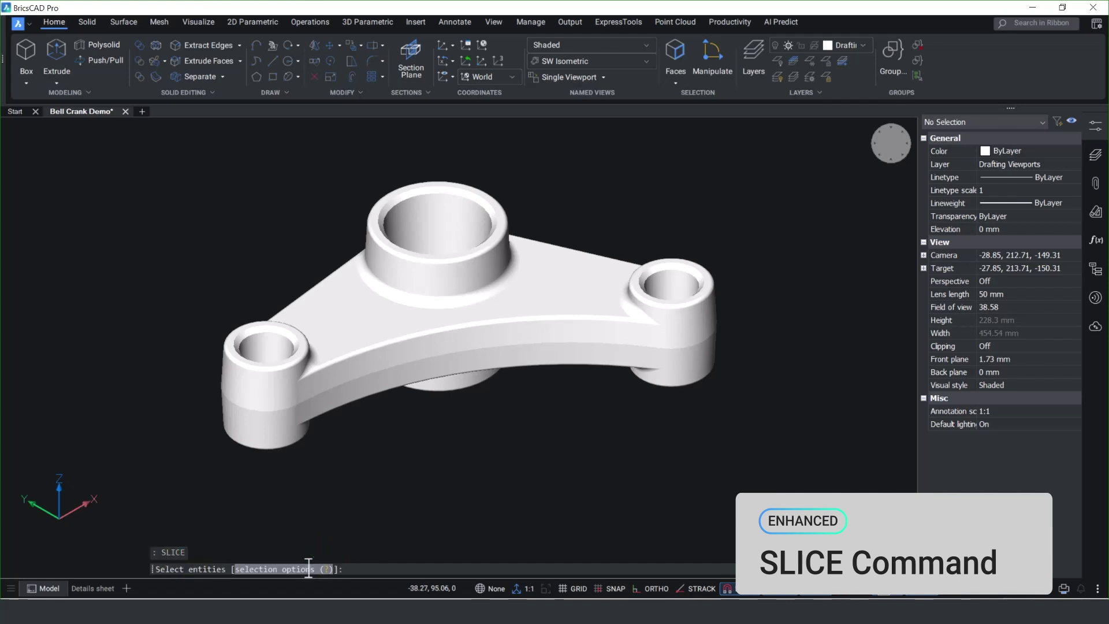
click(408, 359)
key(Return)
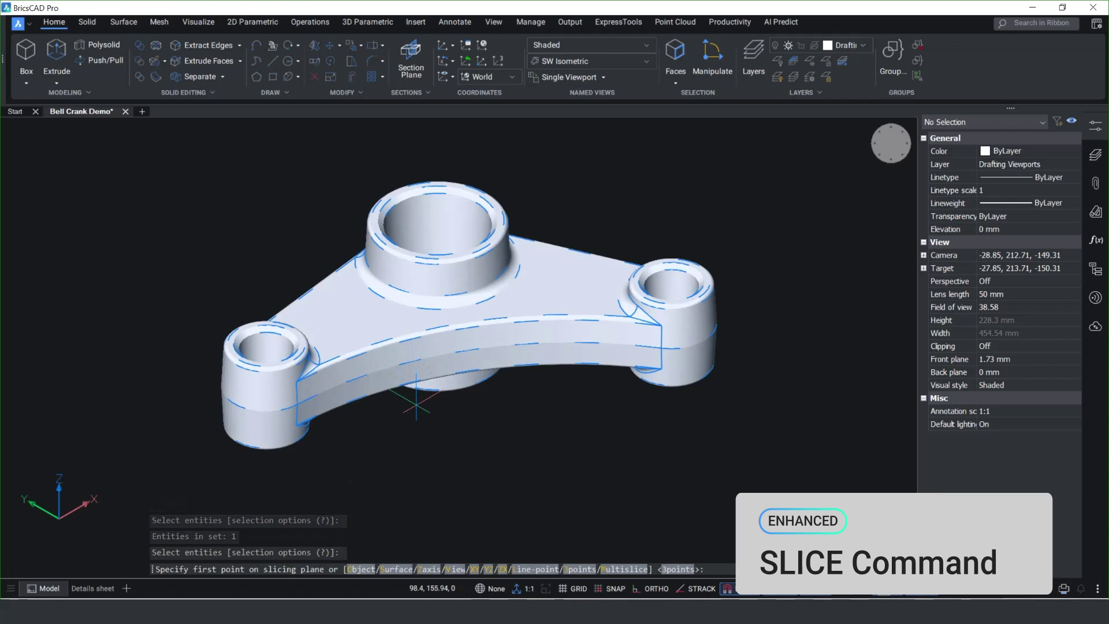
click(412, 403)
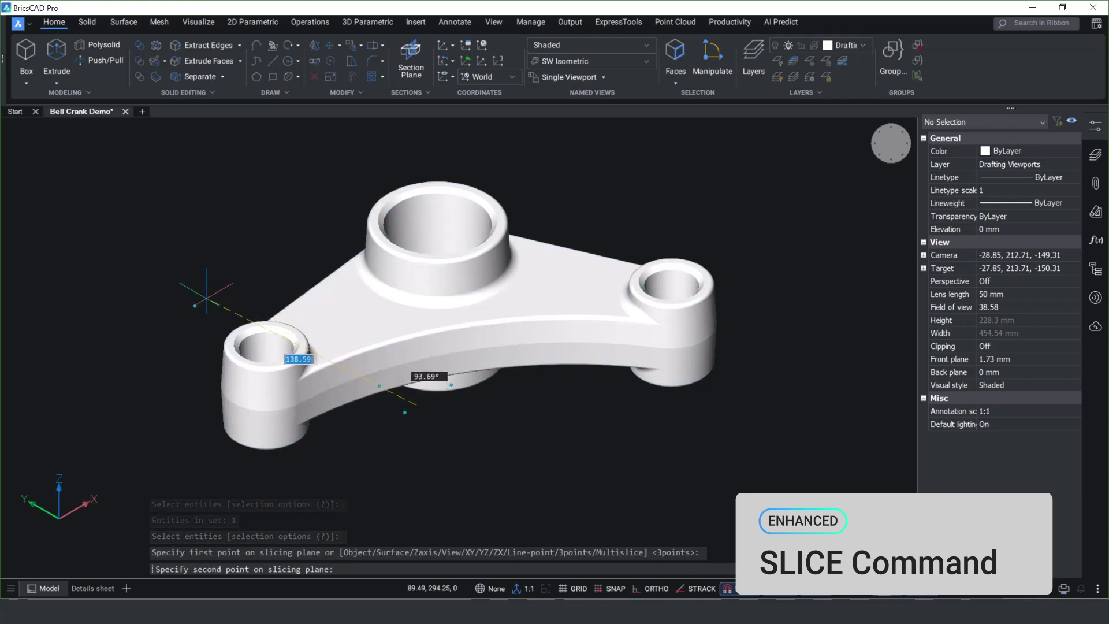
click(206, 294)
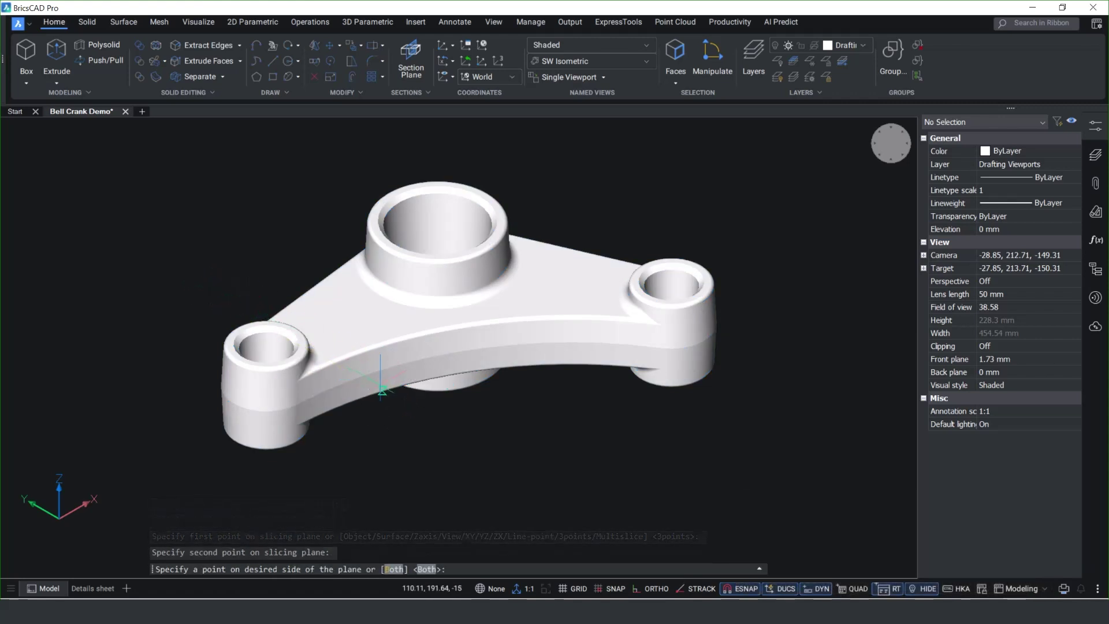
key(Return)
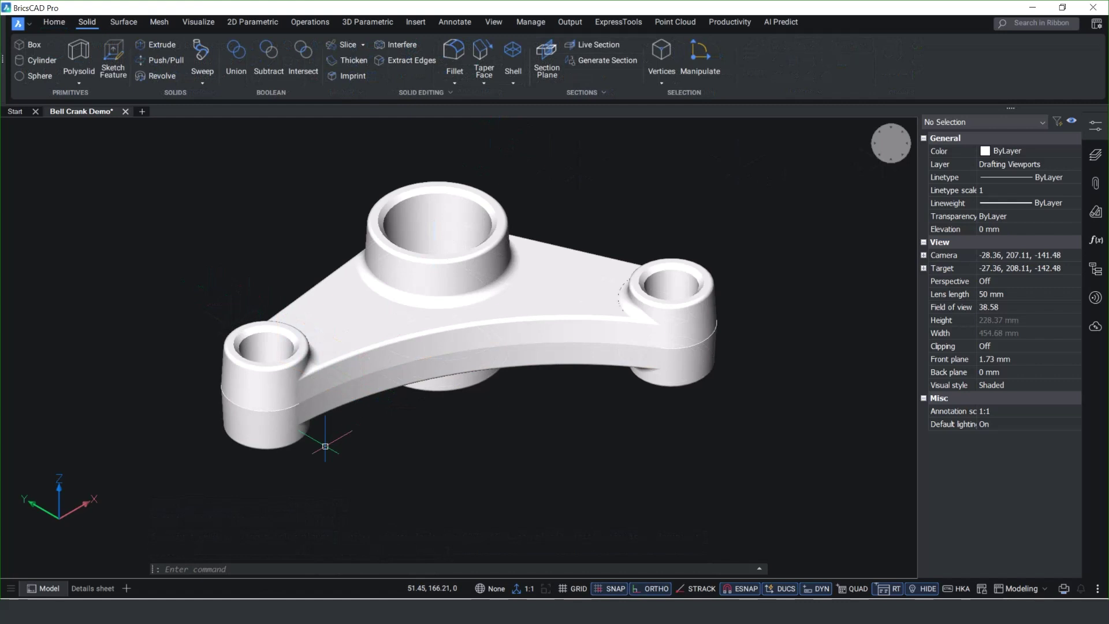
text(SEC)
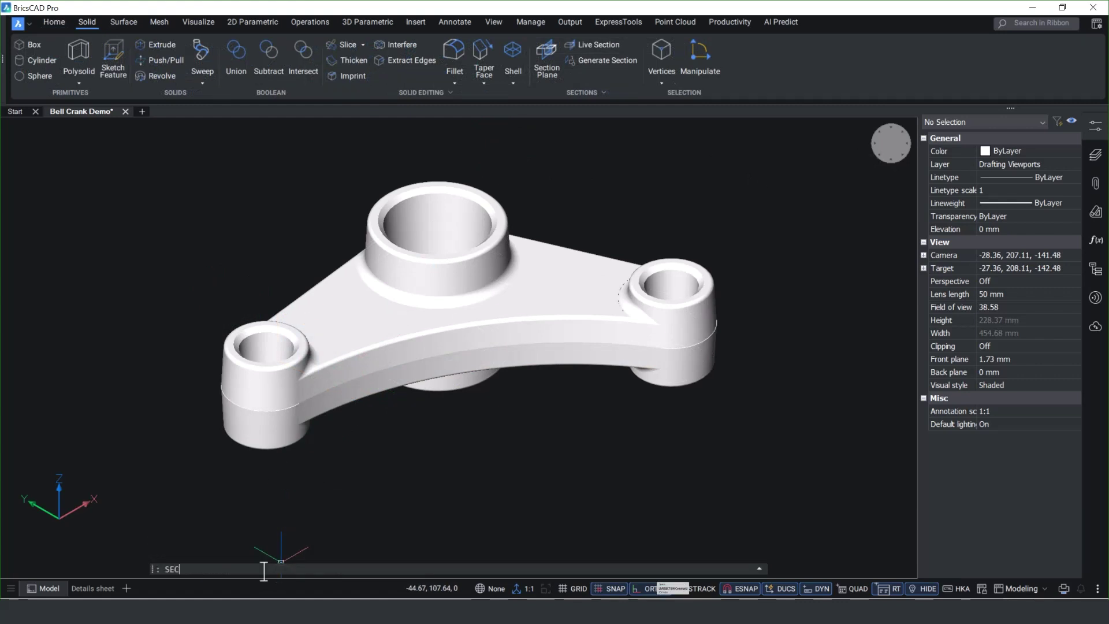
text(TIONPLANE)
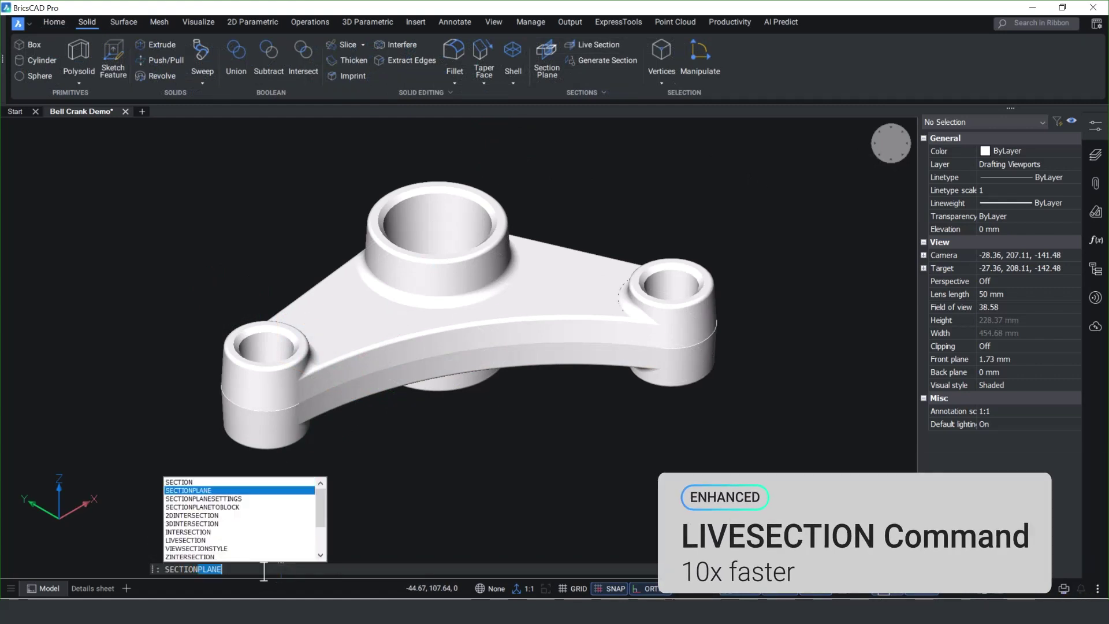
Place a front orthographic section plane and nudge it with Ctrl+arrows through the large boss.
key(Return)
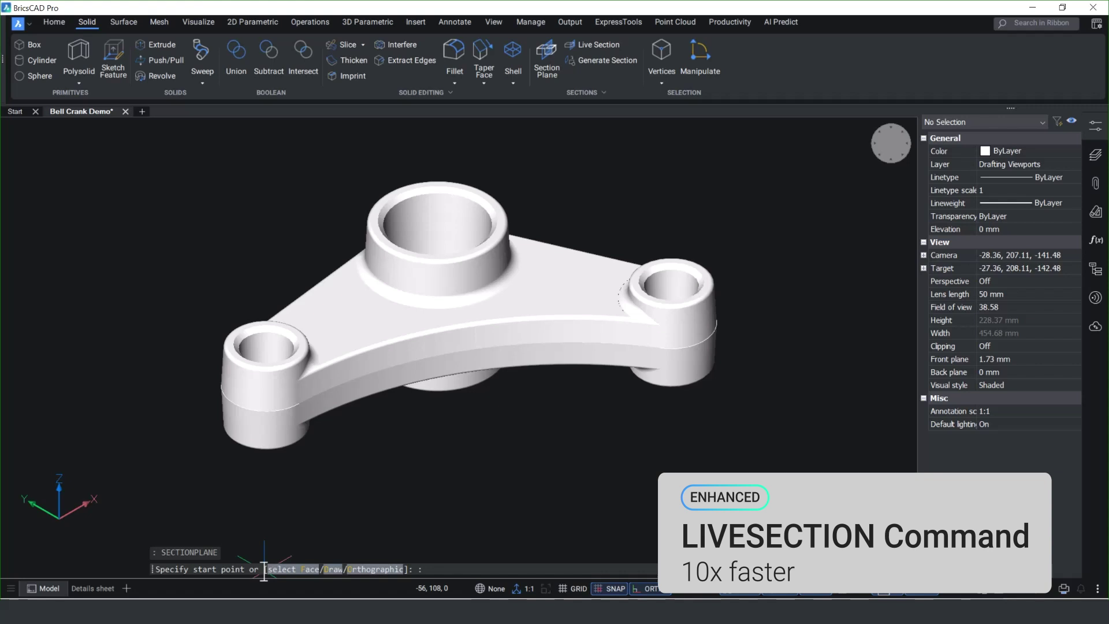
text(O)
key(Return)
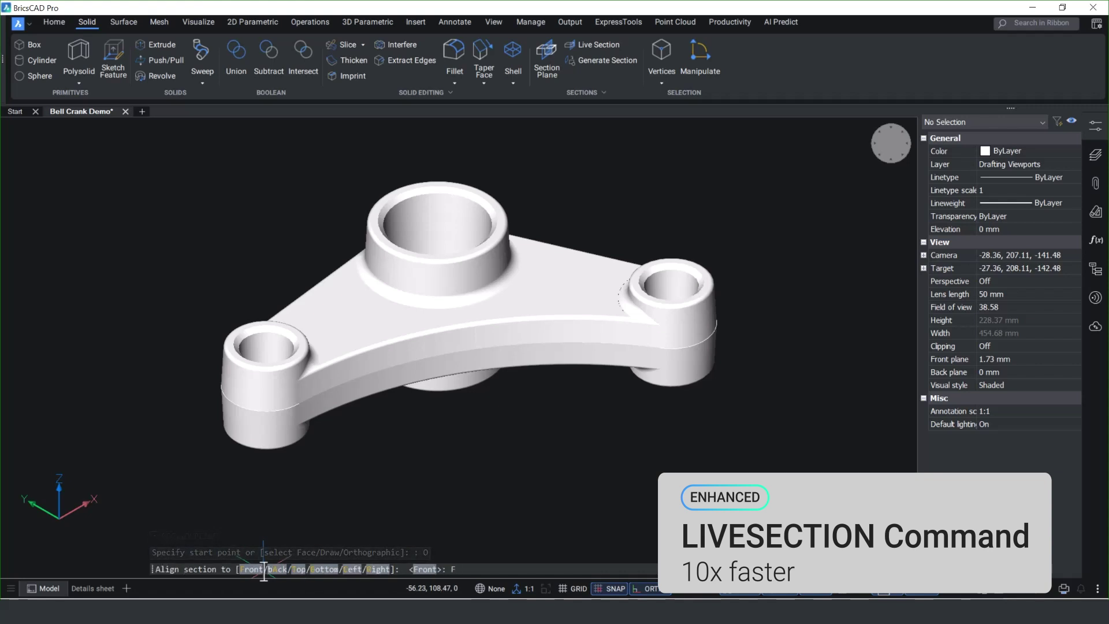
key(Return)
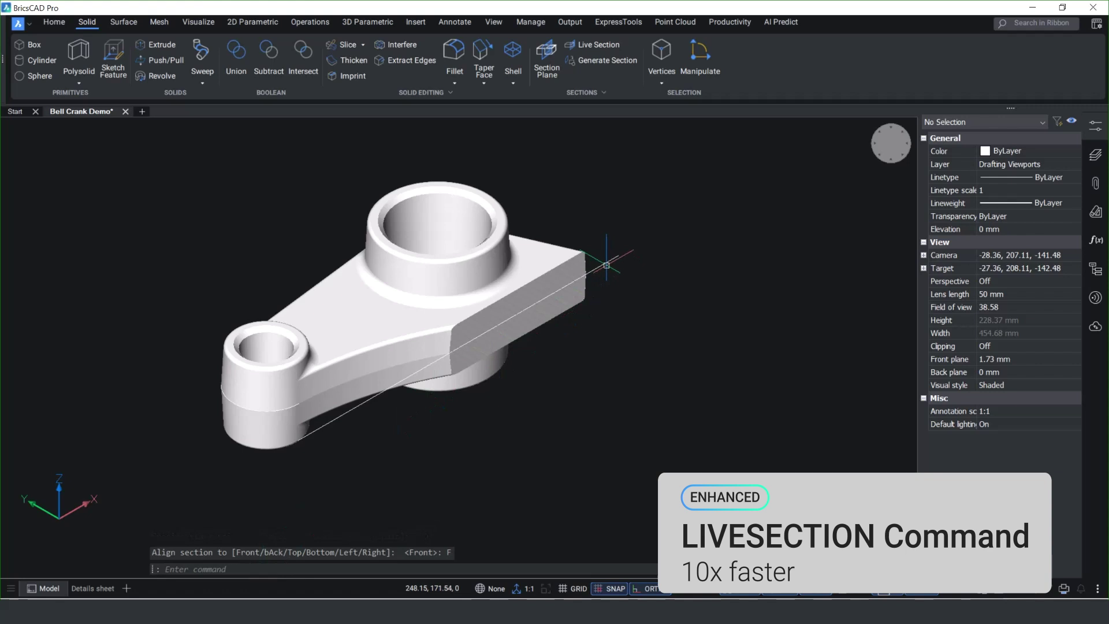
click(607, 265)
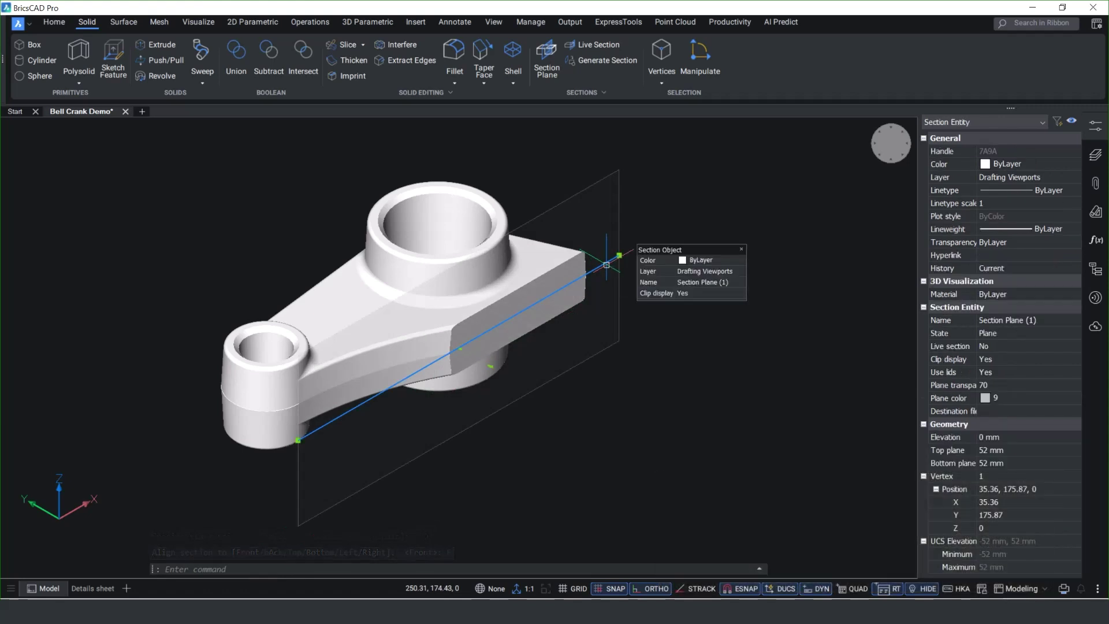
key(ctrl+Down)
key(ctrl+Down)
key(ctrl+Down)
key(ctrl+Down)
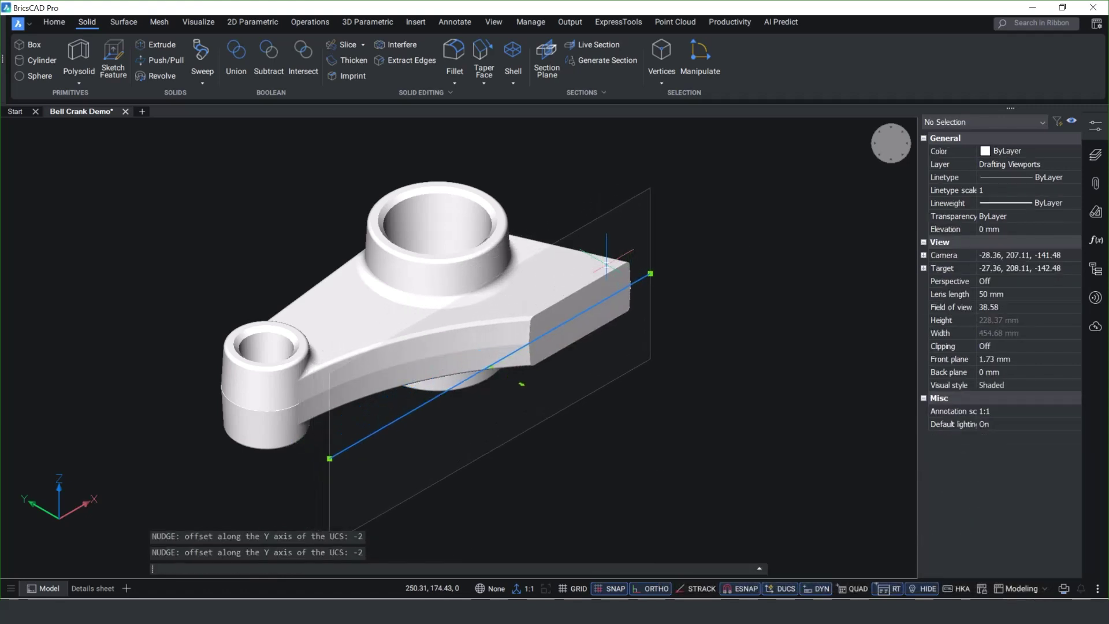
key(ctrl+Down)
key(ctrl+Down)
key(ctrl+Down)
key(ctrl+Down)
key(ctrl+Down)
key(ctrl+Down)
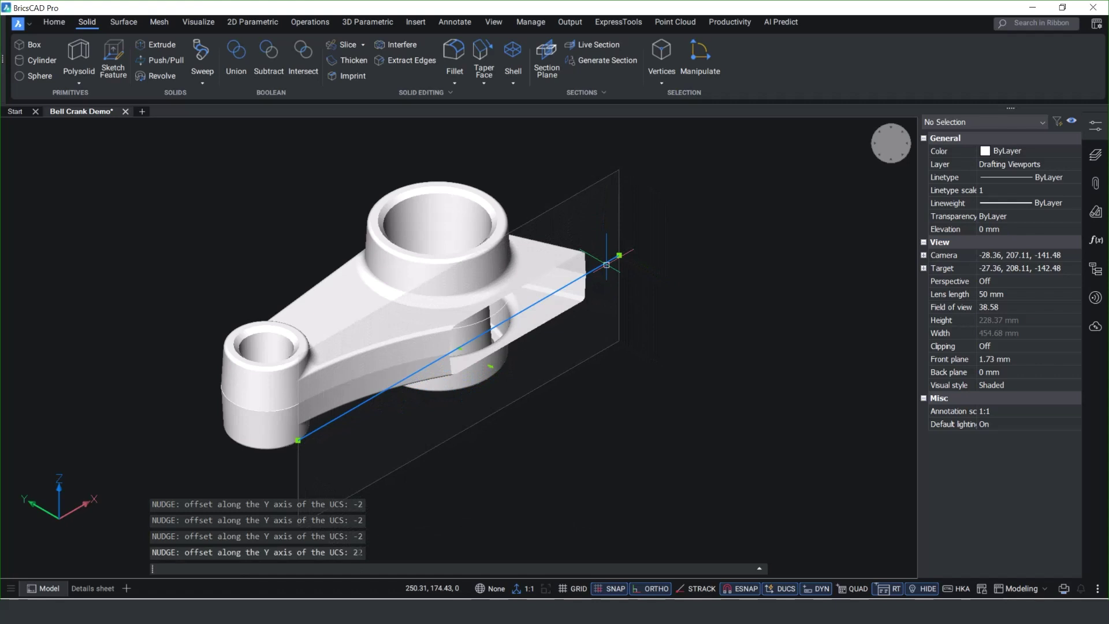
key(ctrl+Up)
key(ctrl+Up)
key(ctrl+Up)
key(ctrl+Up)
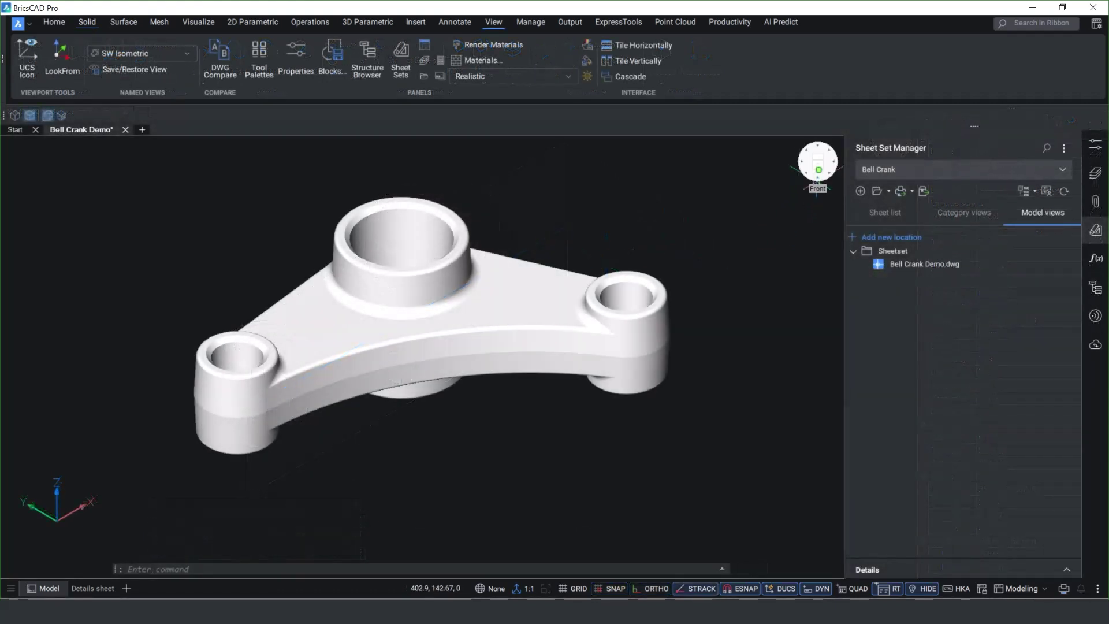
Show the sheet set's model views and display the model from the top in Conceptual style.
click(885, 214)
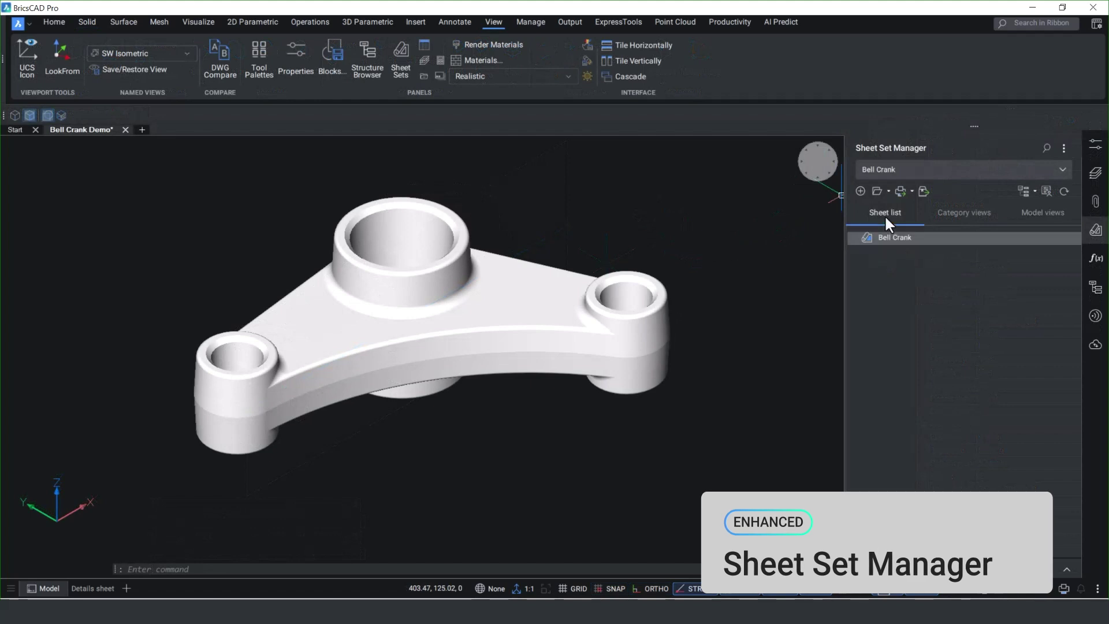
click(1041, 213)
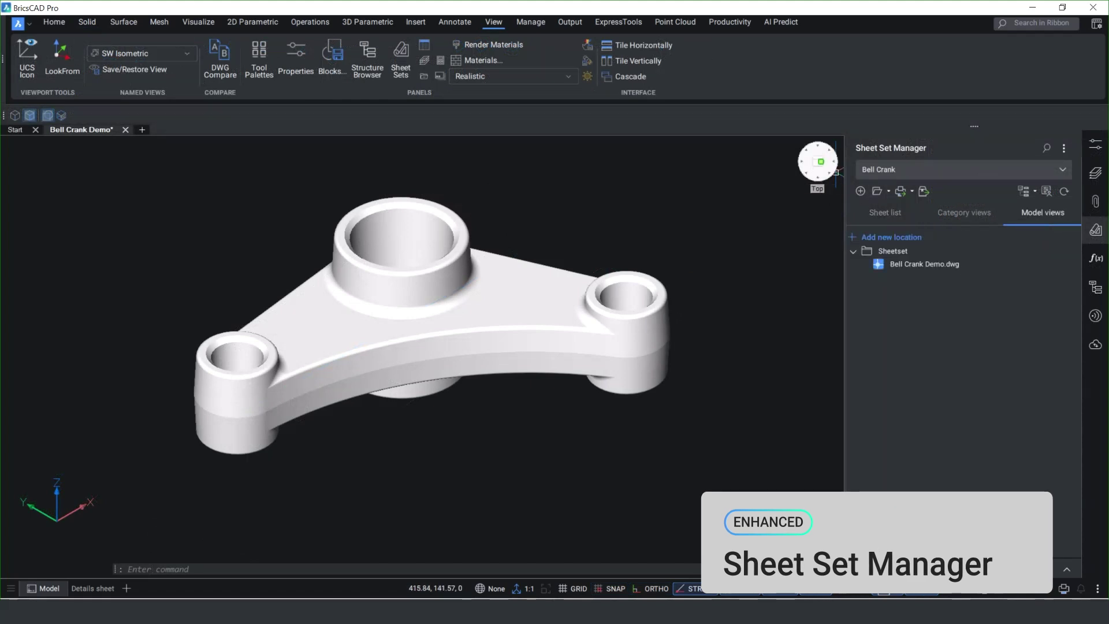
click(820, 162)
click(559, 75)
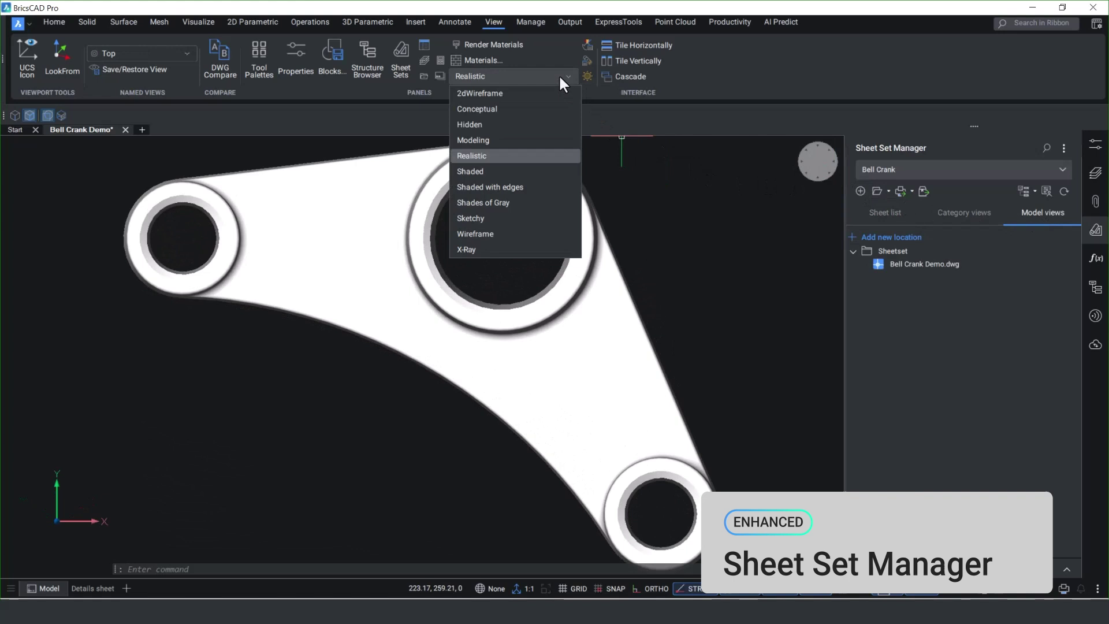
click(497, 111)
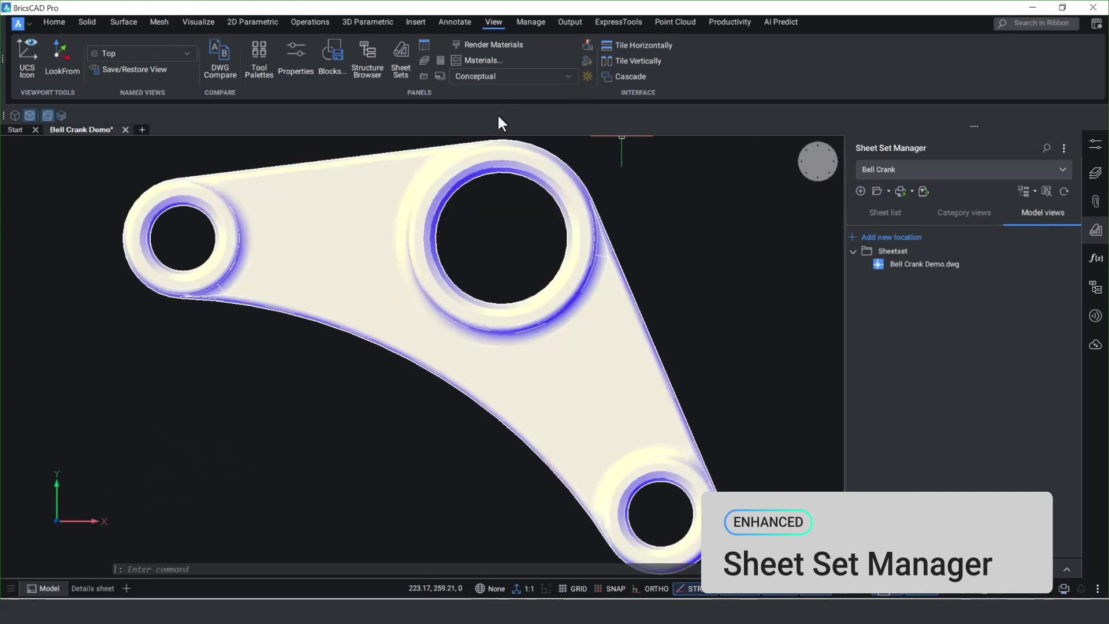
scroll(532, 252, down, 2)
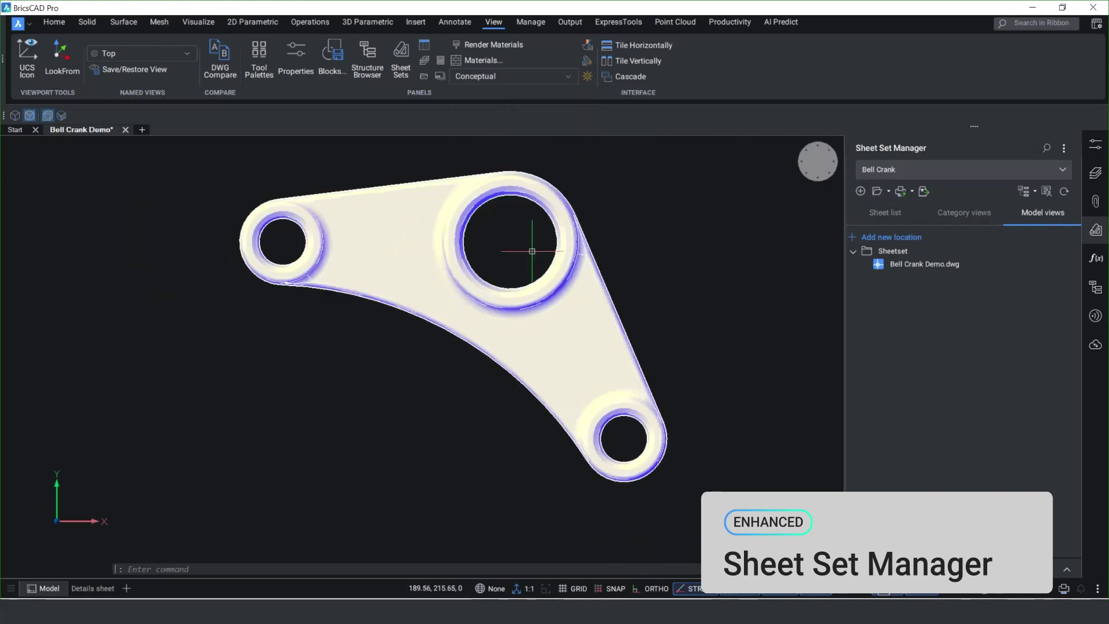
Save the current view as 'Conceptual', then switch the model to an isometric view.
click(142, 71)
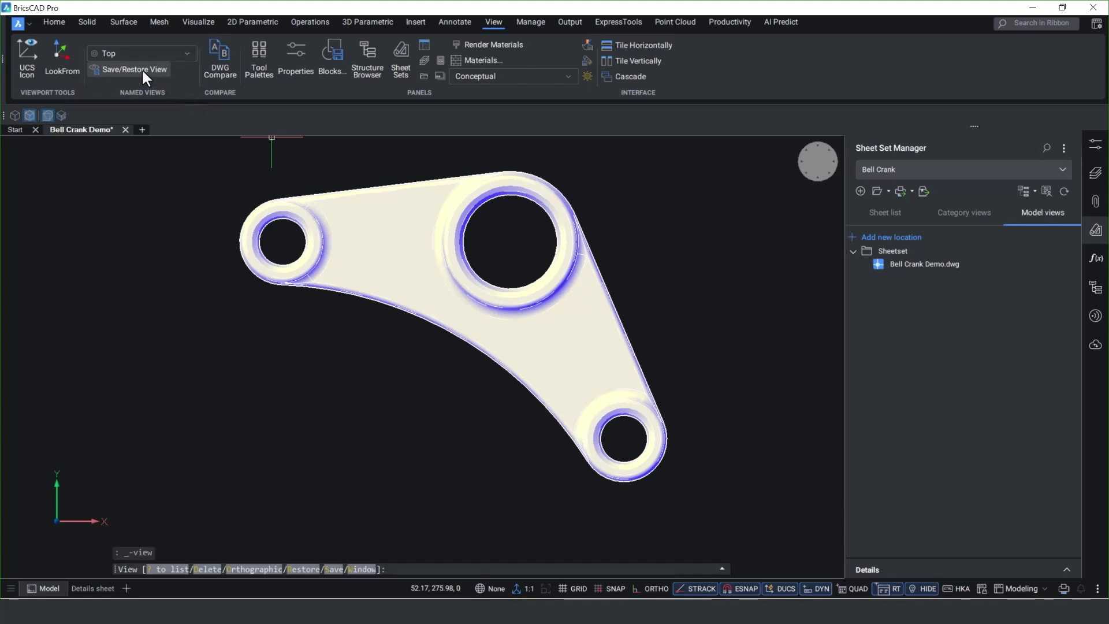
key(Return)
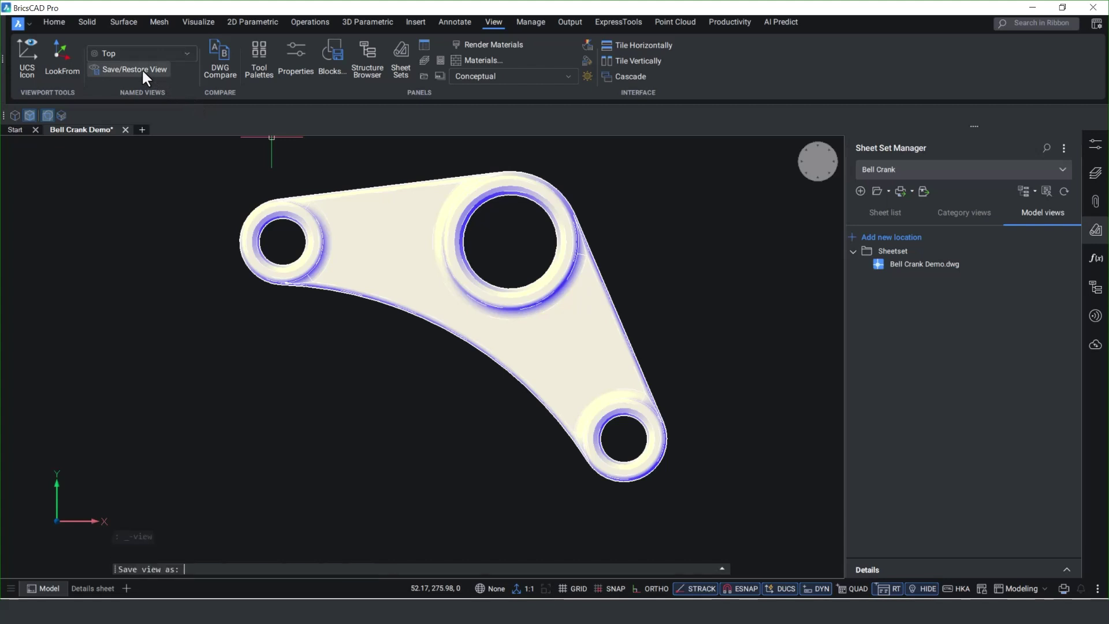
text(Conceptual)
key(Return)
click(808, 173)
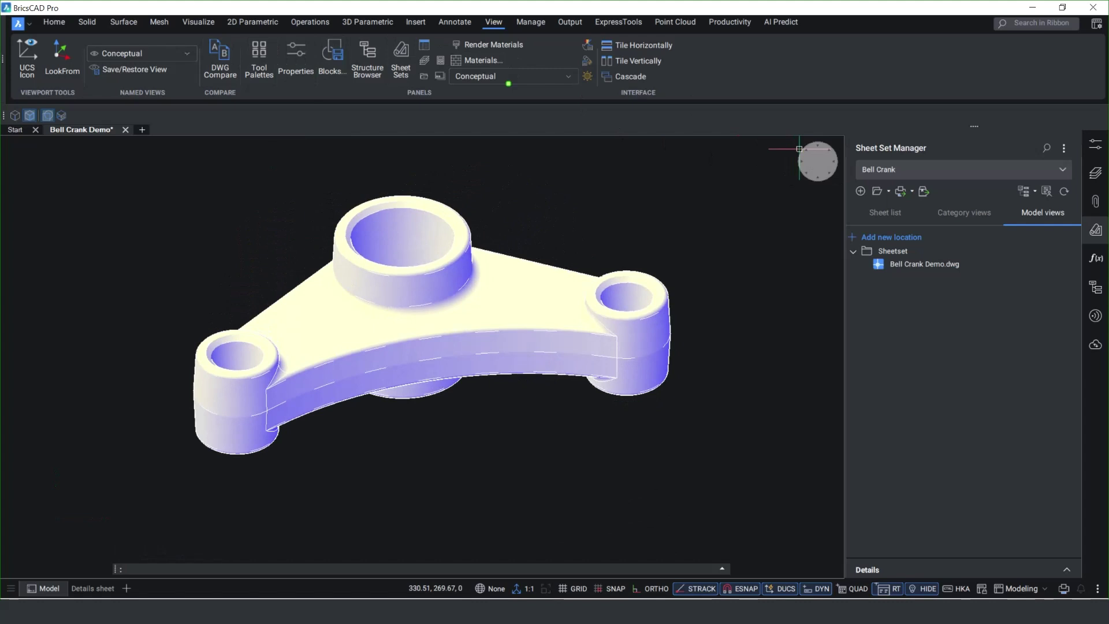
Save the drawing and restore the Conceptual view listed under Bell Crank Demo.dwg.
click(18, 23)
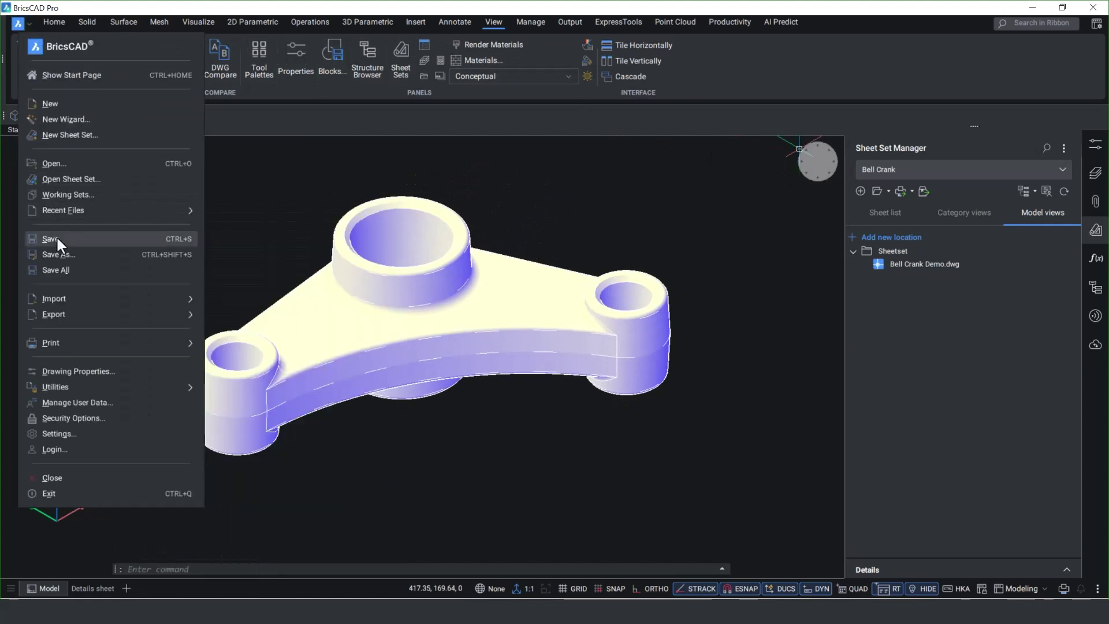
click(51, 239)
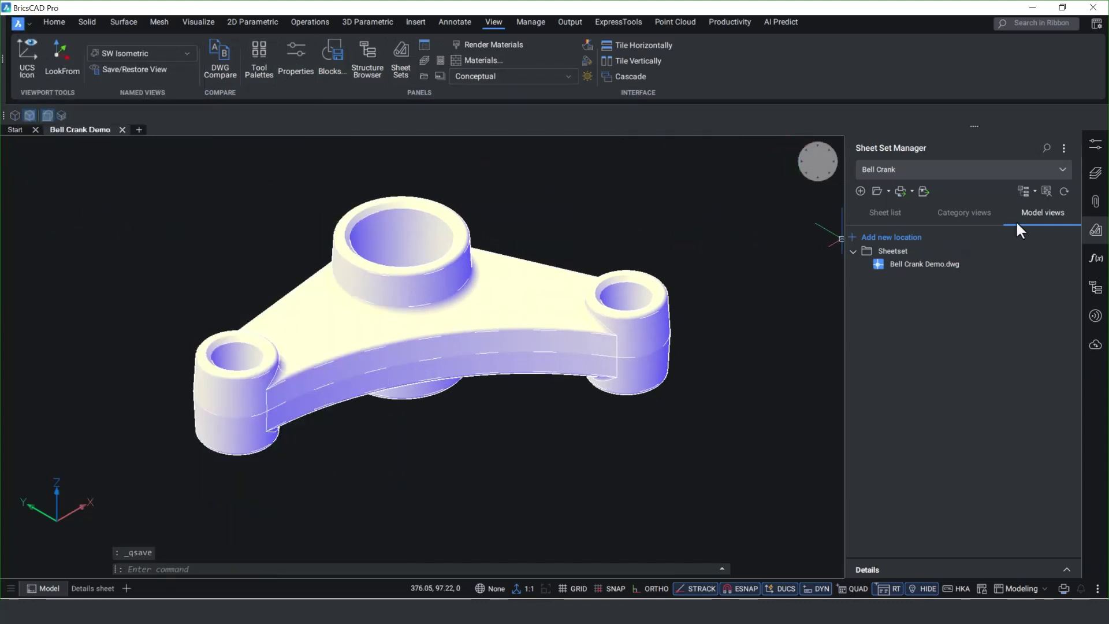
click(1064, 190)
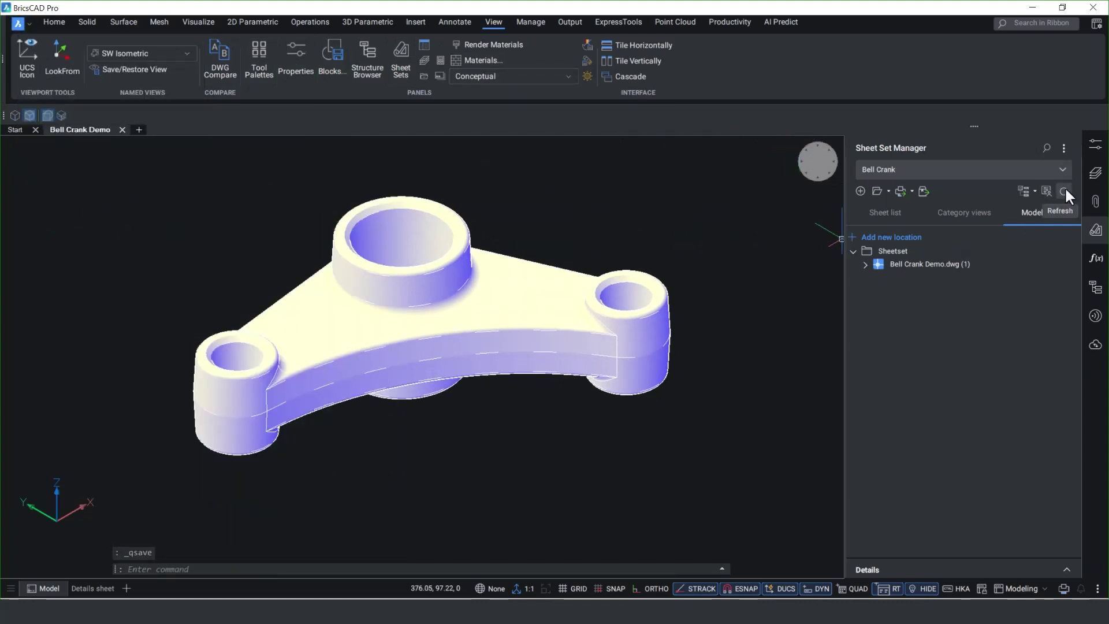
click(865, 264)
double_click(915, 274)
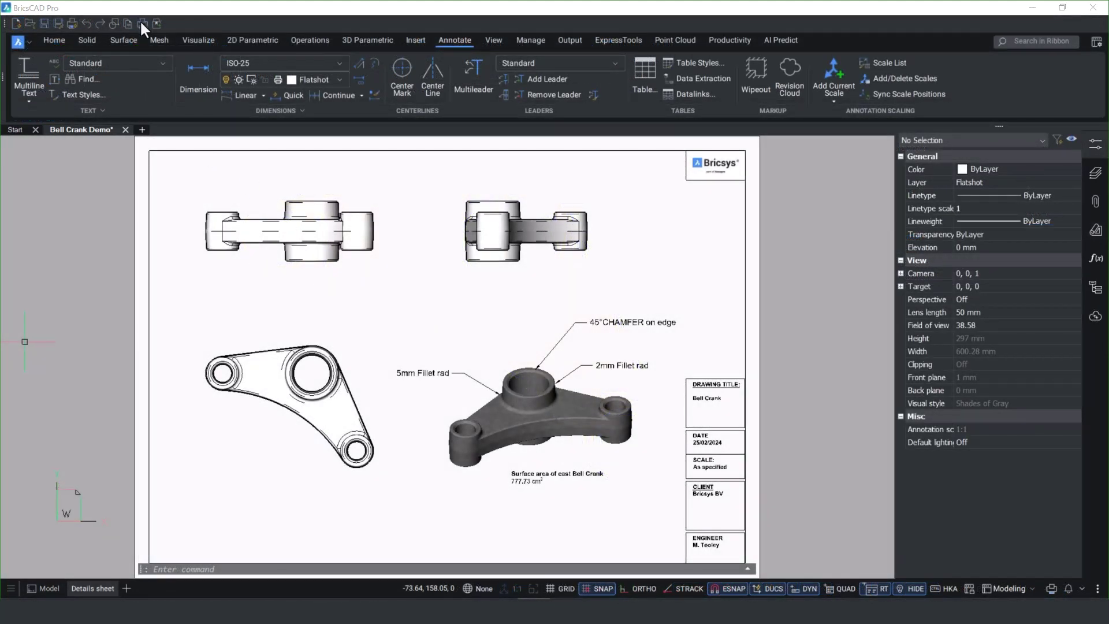
In Publish, try sheet and layout naming, then name the PDF by drawing: Bell Crank Demo.pdf.
click(140, 22)
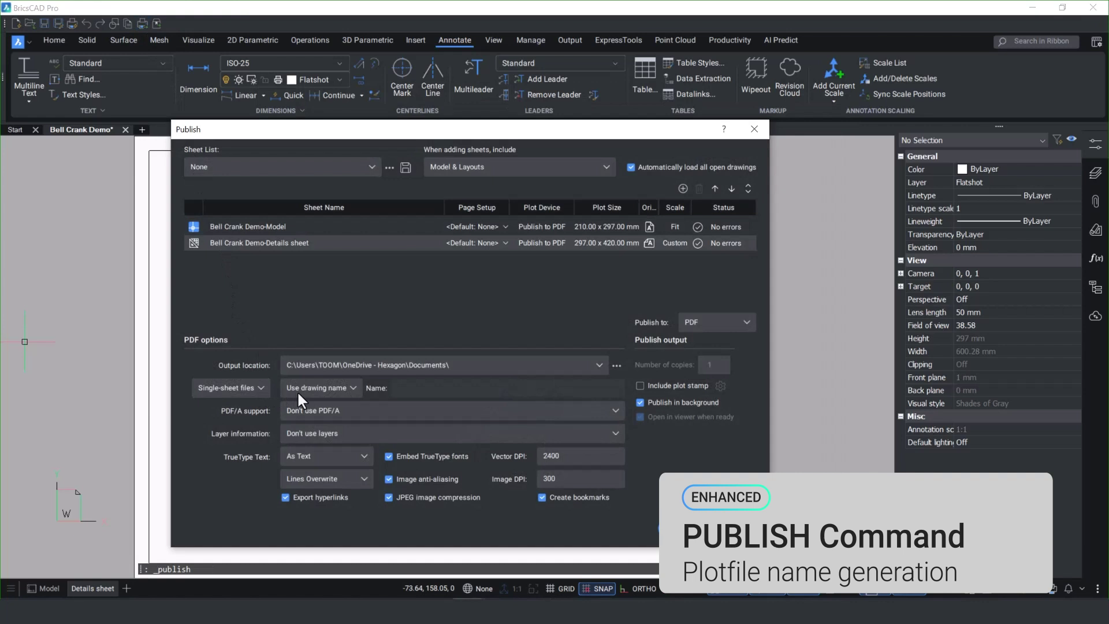
click(344, 390)
click(325, 408)
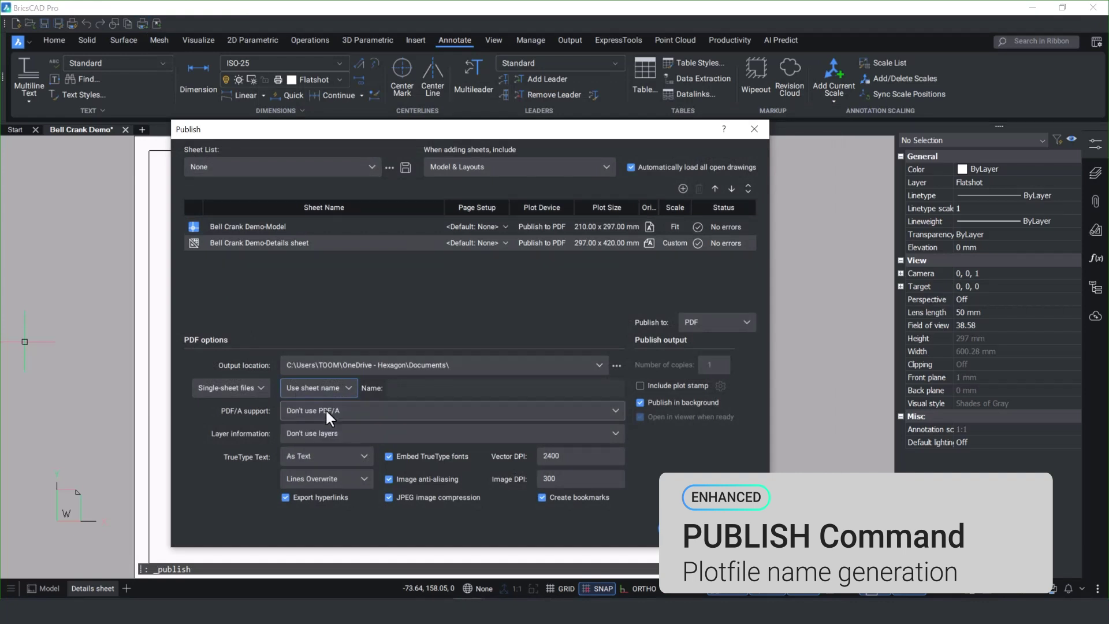
click(273, 227)
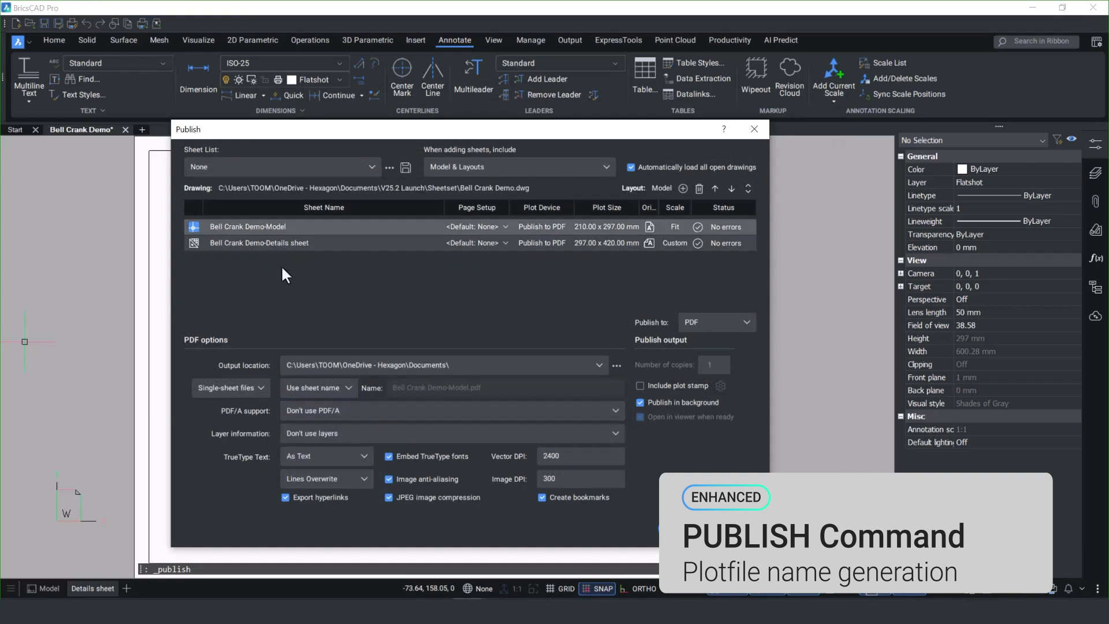
click(334, 388)
click(328, 424)
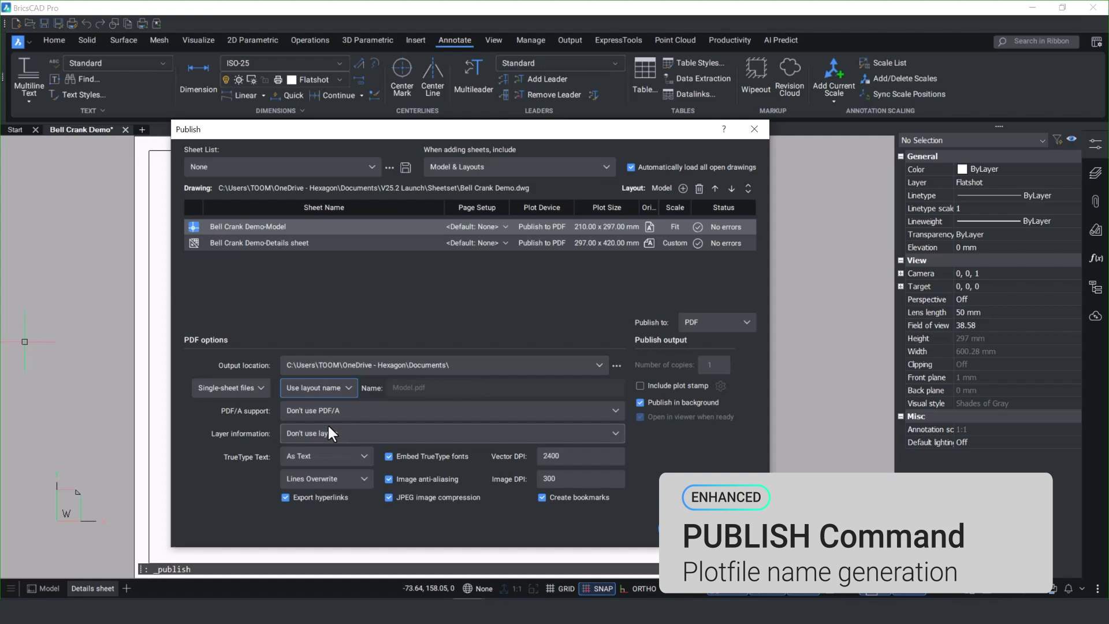
click(330, 390)
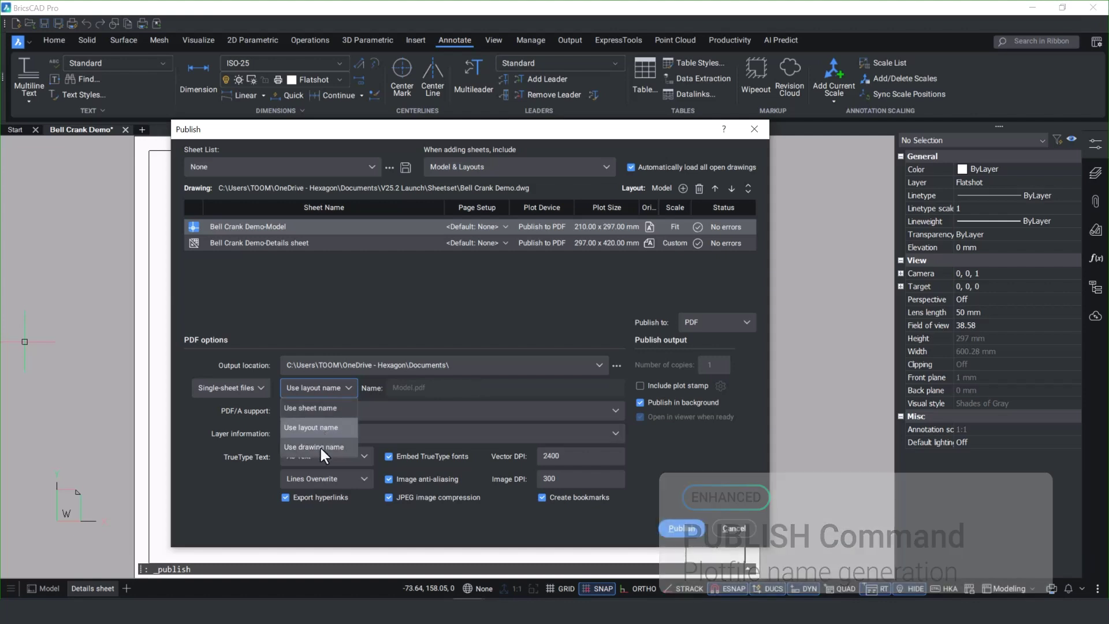
click(320, 447)
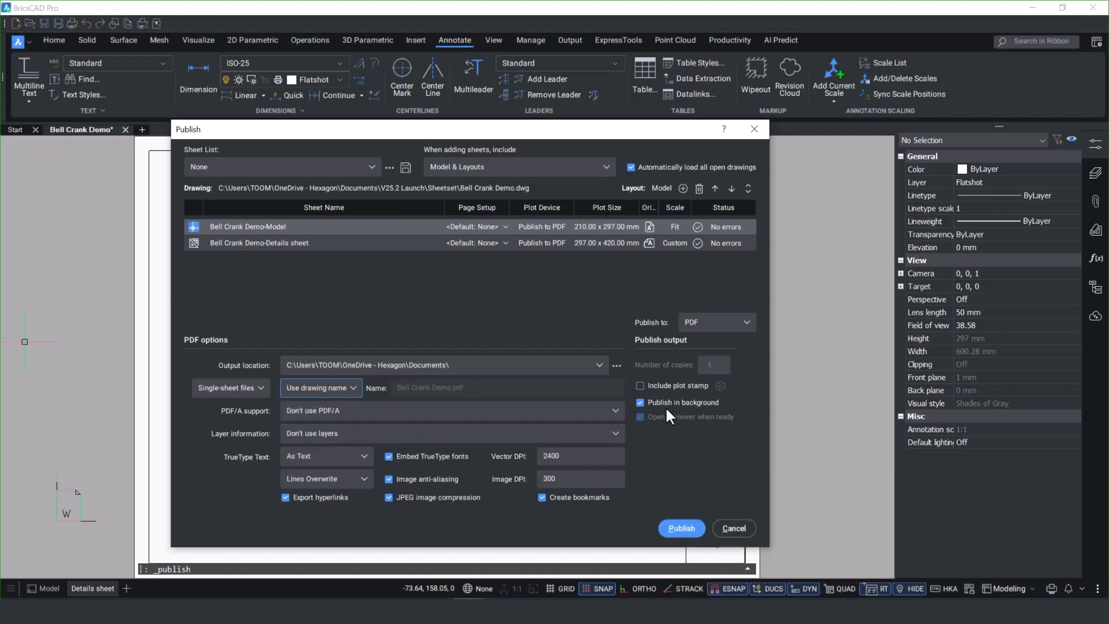
Publish both sheets to PDF in the background, check the finished job's log, and close it.
click(678, 533)
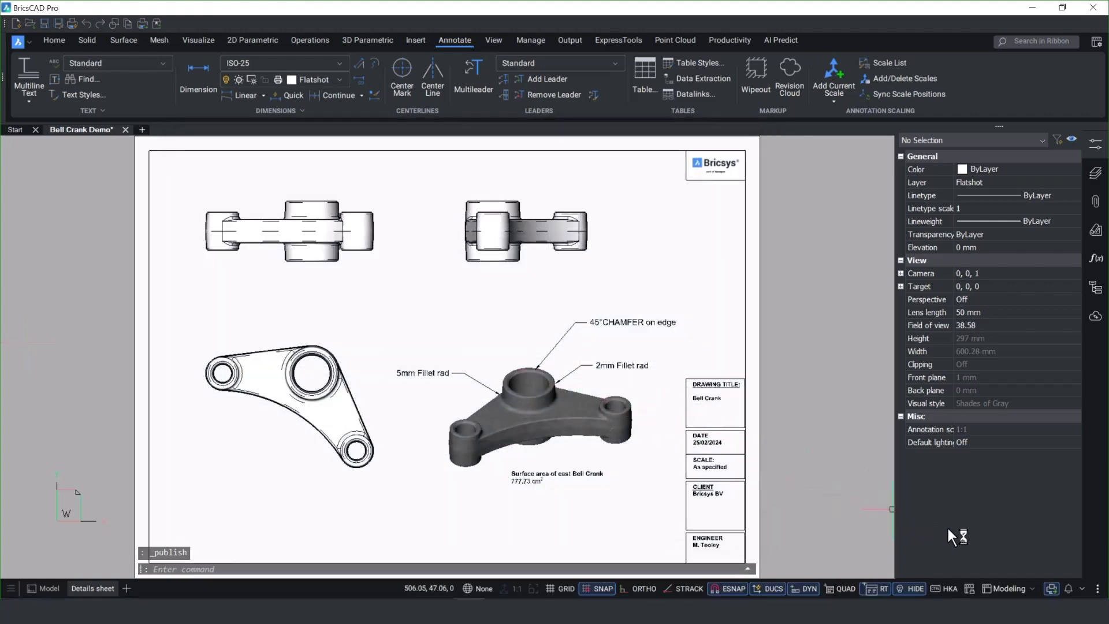
click(1053, 590)
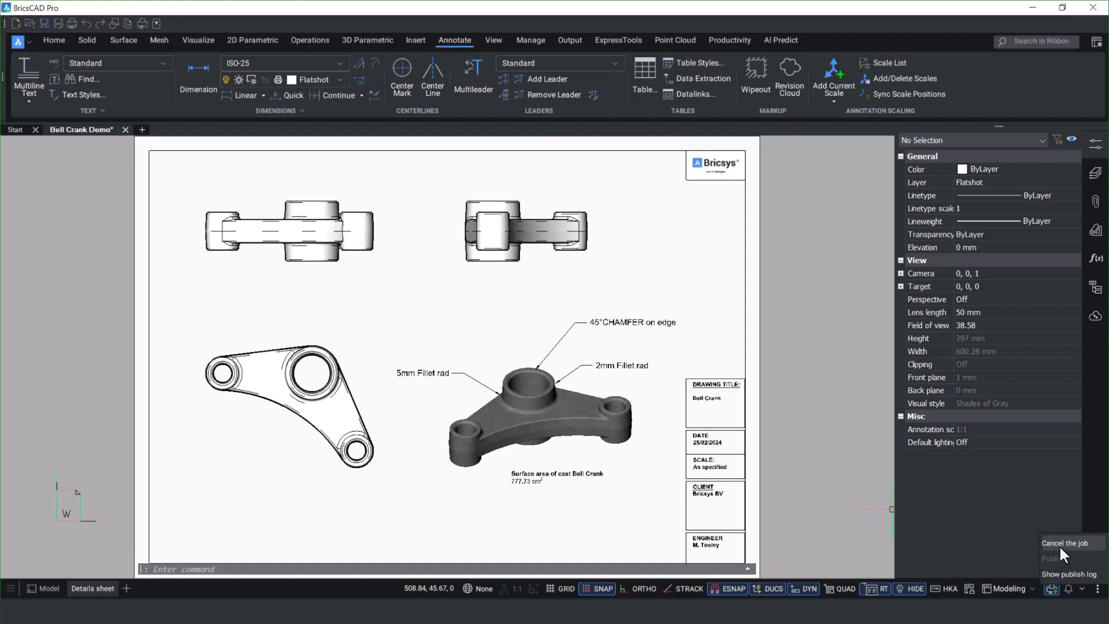
click(1062, 571)
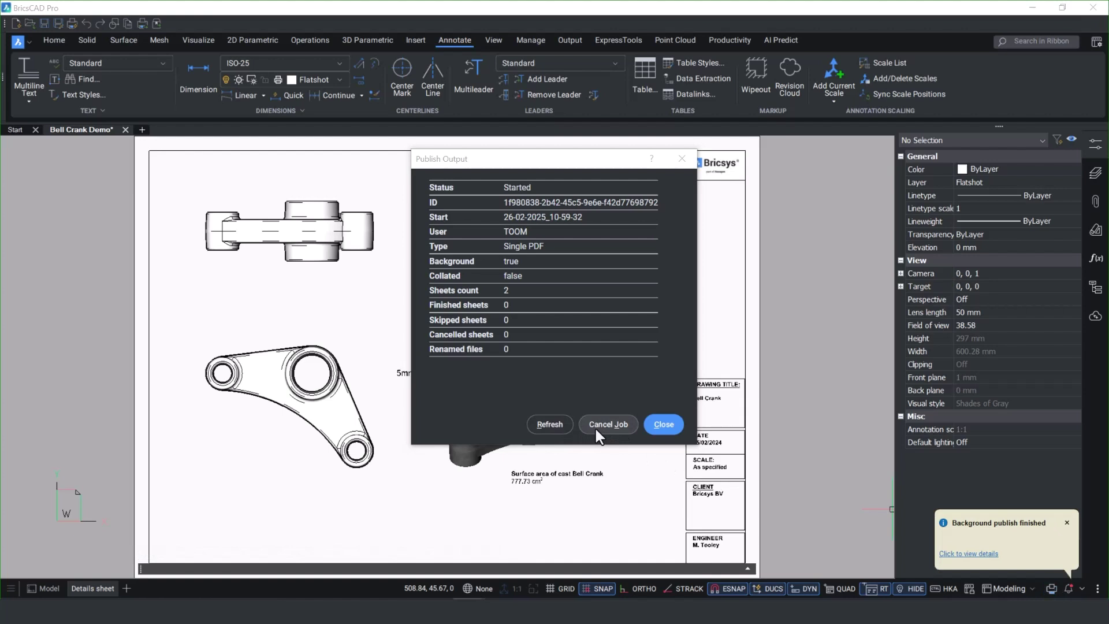
click(557, 427)
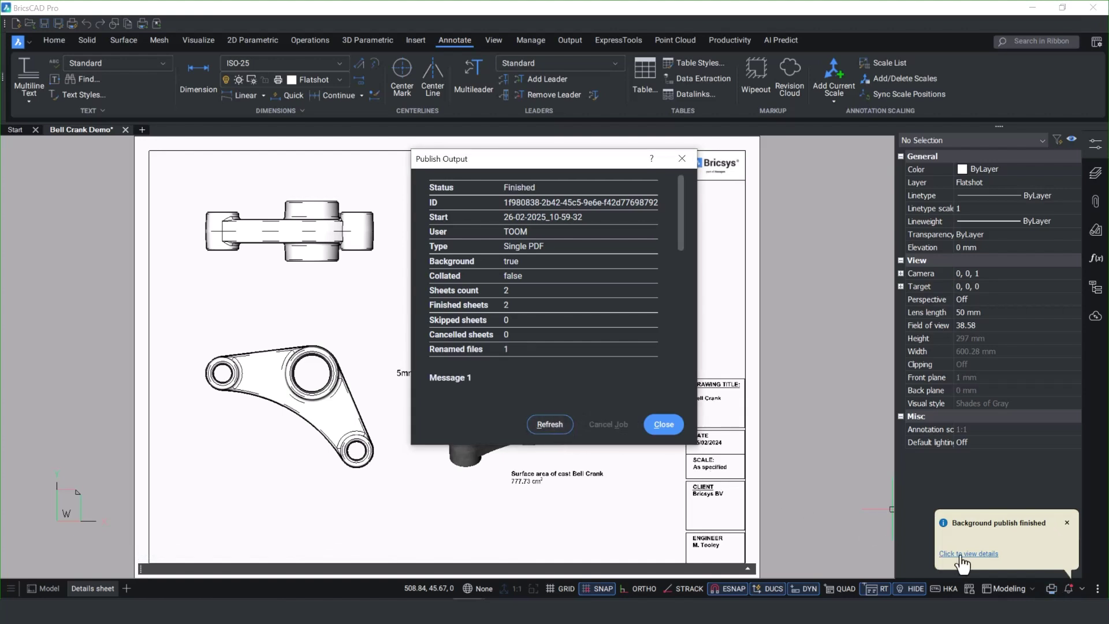
click(982, 556)
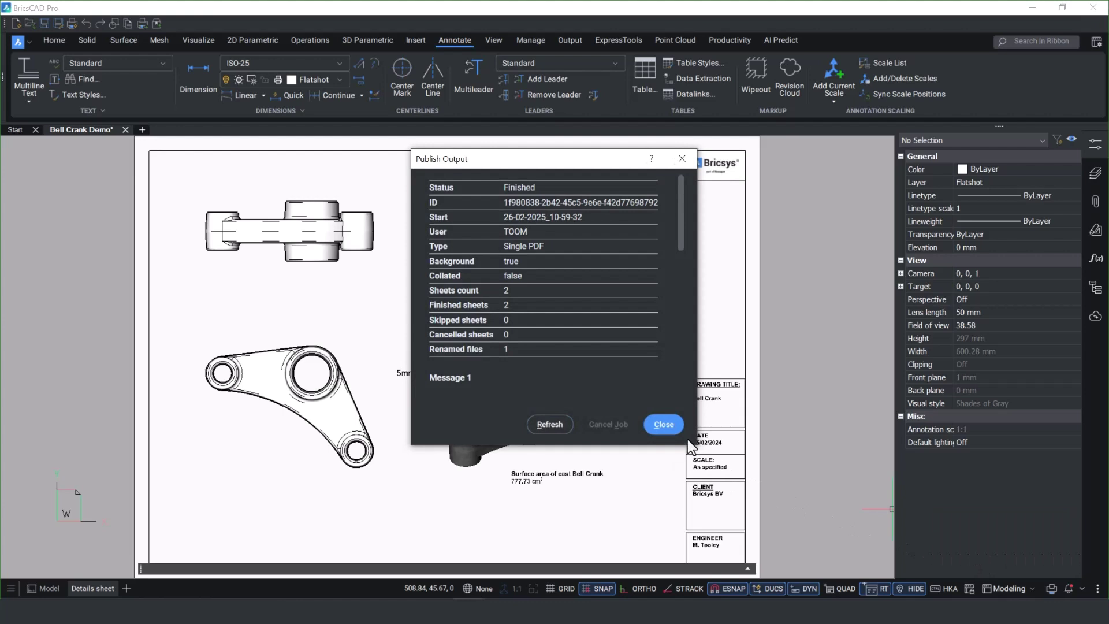
click(664, 425)
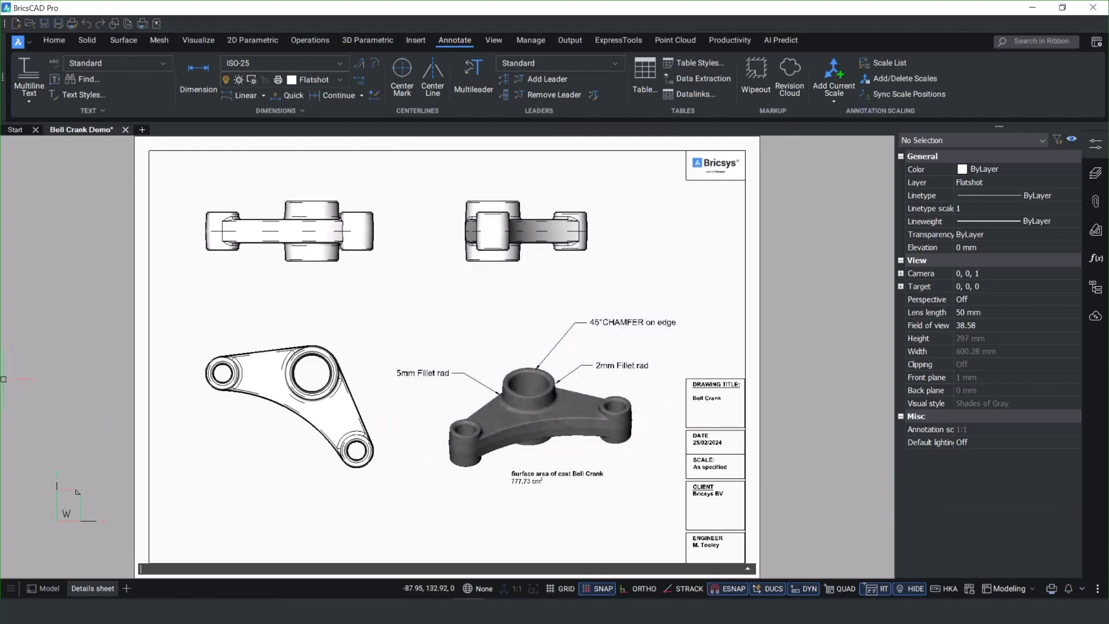
Start printing the Details sheet, keeping Print As PDF.pc3 as the printer.
right_click(95, 584)
click(109, 560)
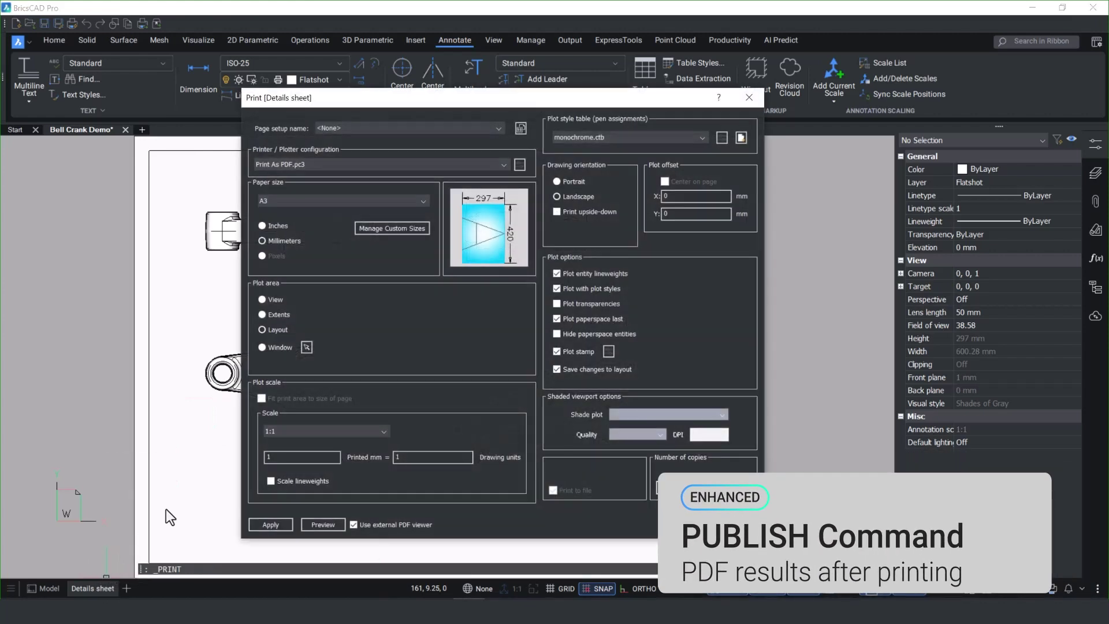
click(500, 162)
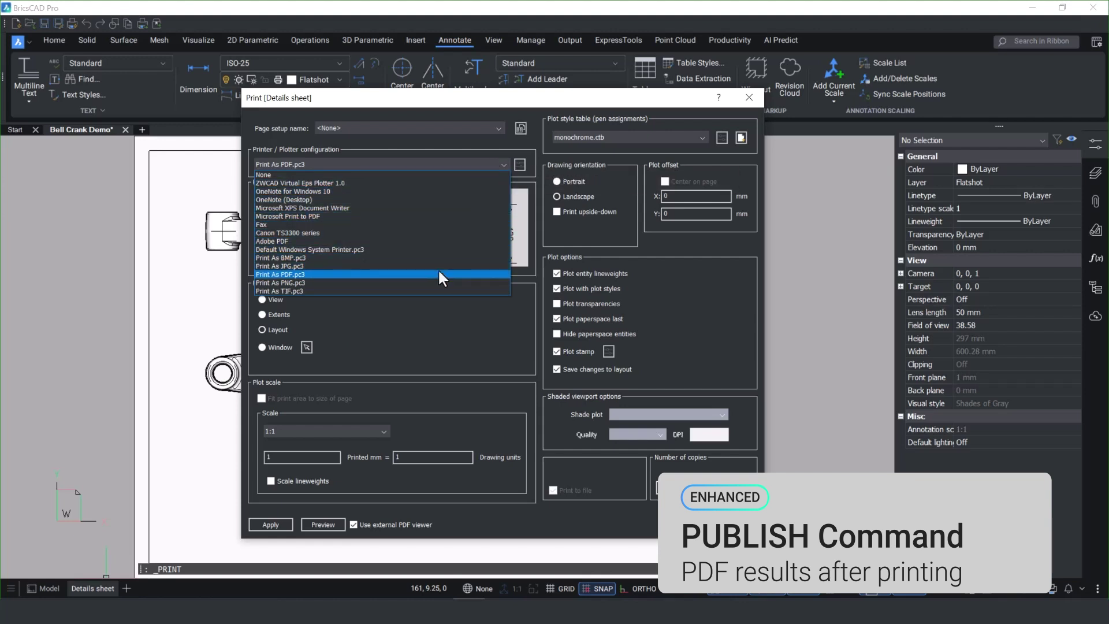
click(438, 268)
Check the Print As PDF.pc3 custom properties, accept them, and print the sheet.
click(519, 163)
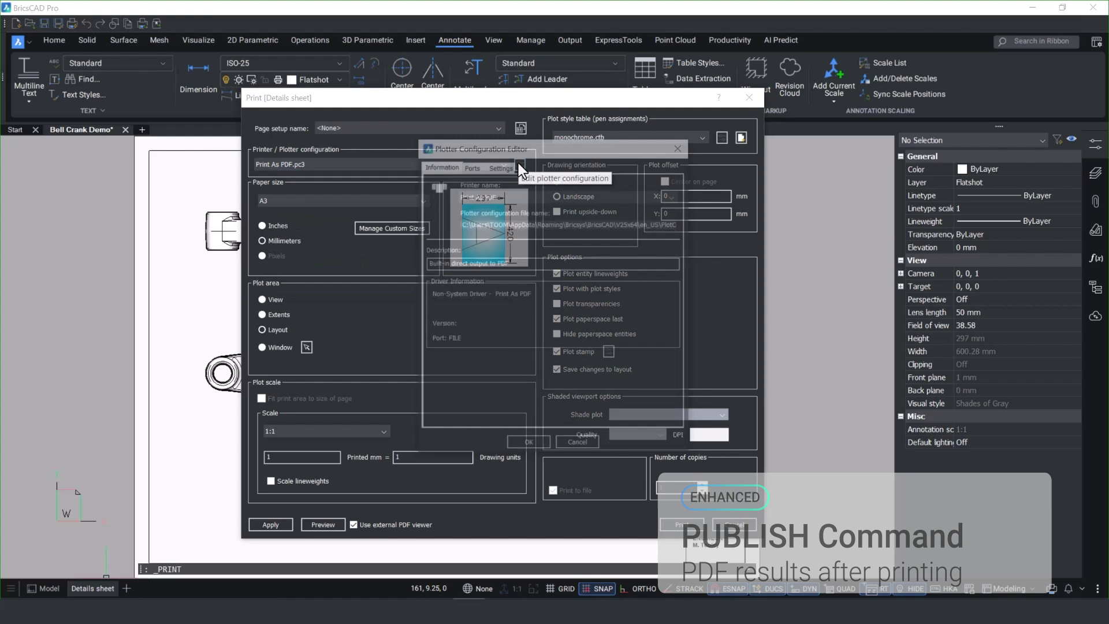
click(500, 166)
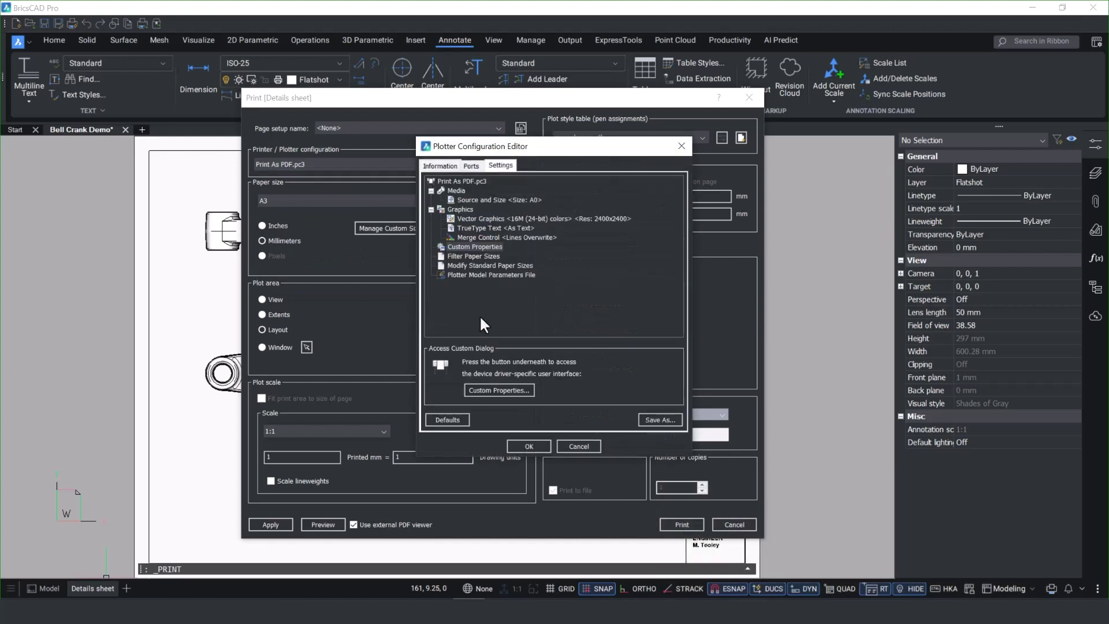
click(484, 392)
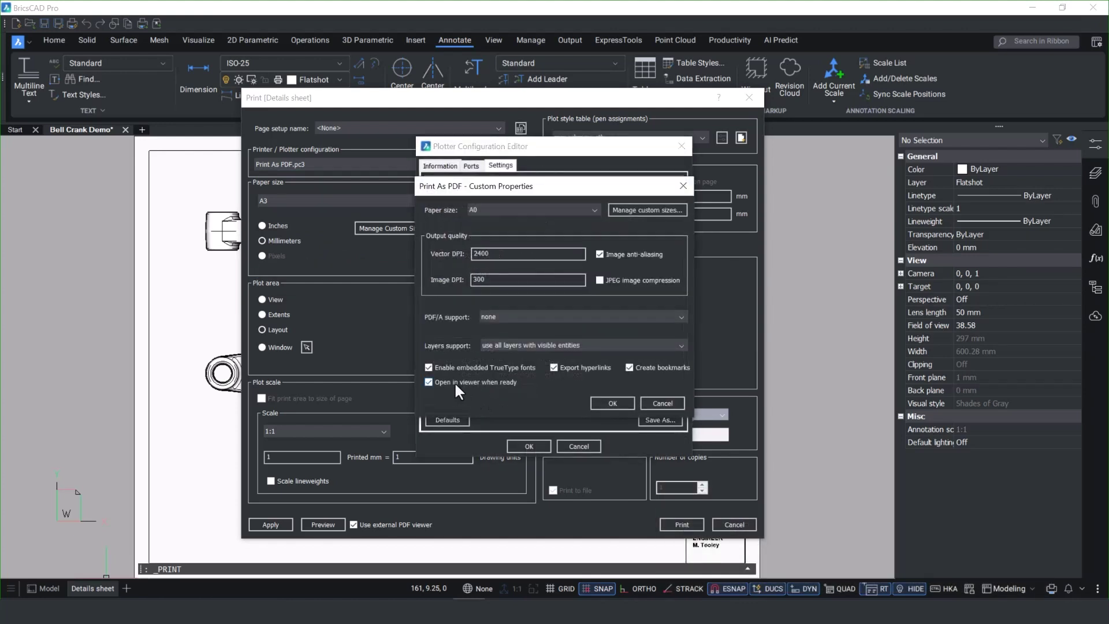
click(613, 403)
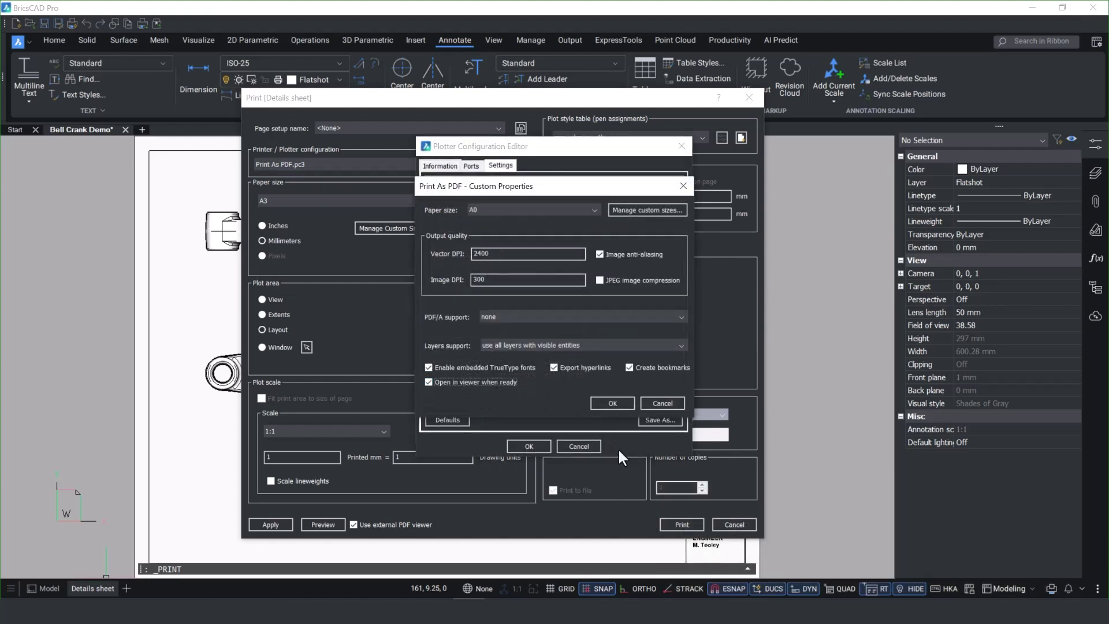
click(687, 525)
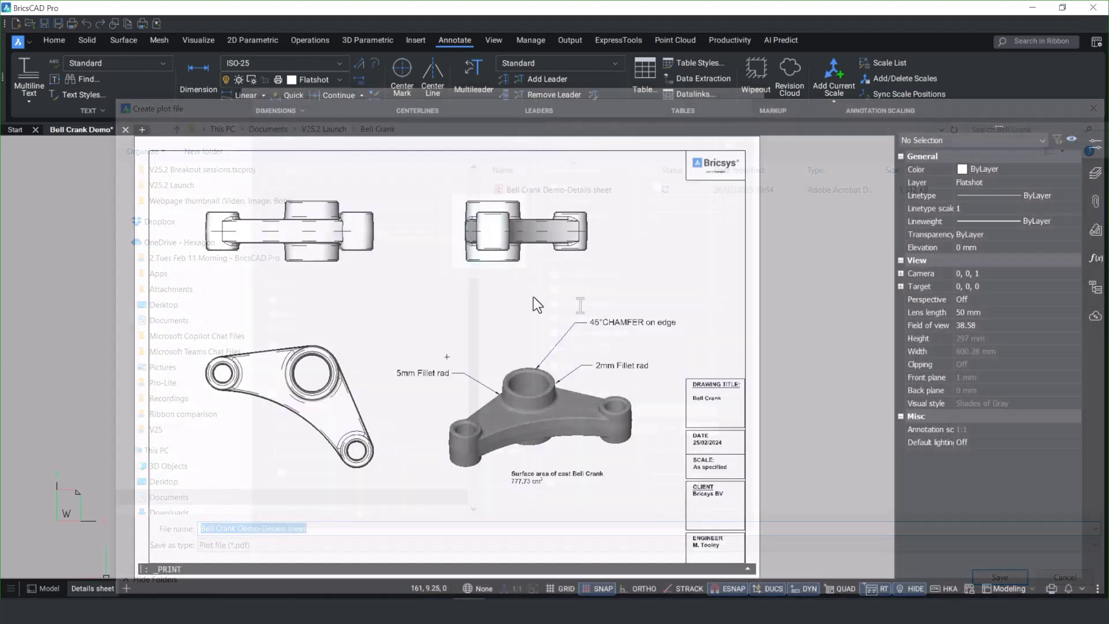